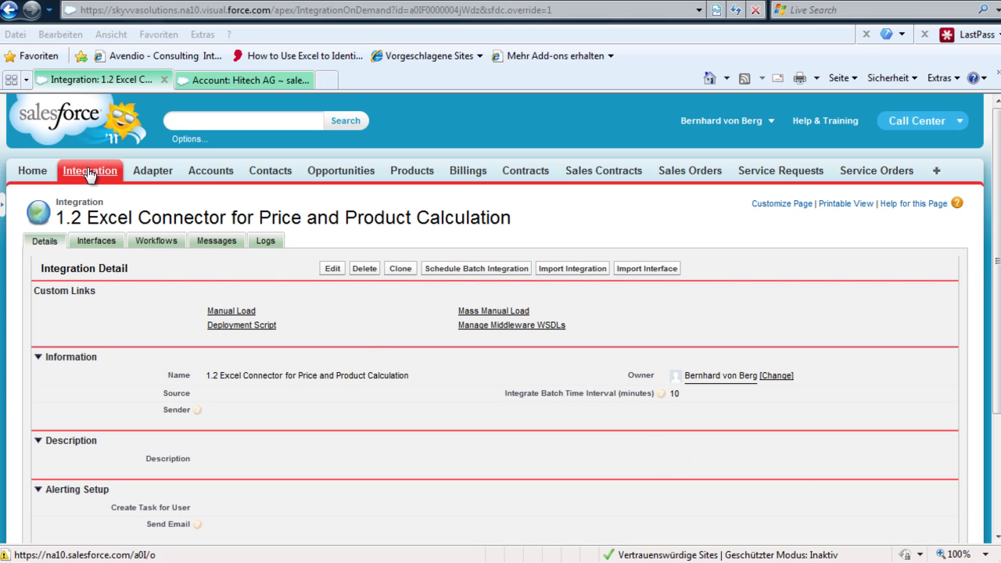
Step: Show the Interfaces tab of the 1.2 Excel Connector integration
click(97, 242)
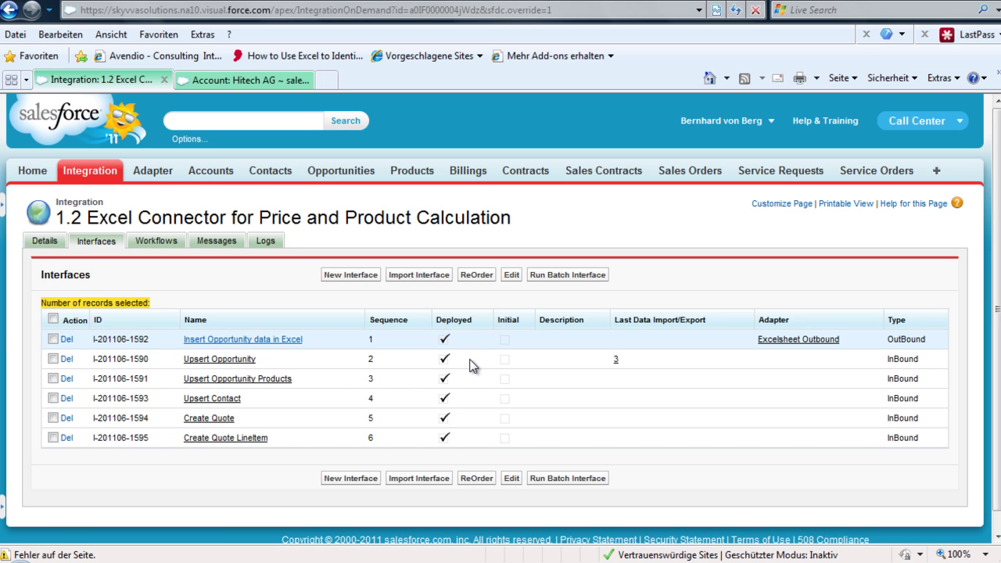
Step: Open the Excelsheet Outbound adapter link in a new browser tab
right_click(780, 344)
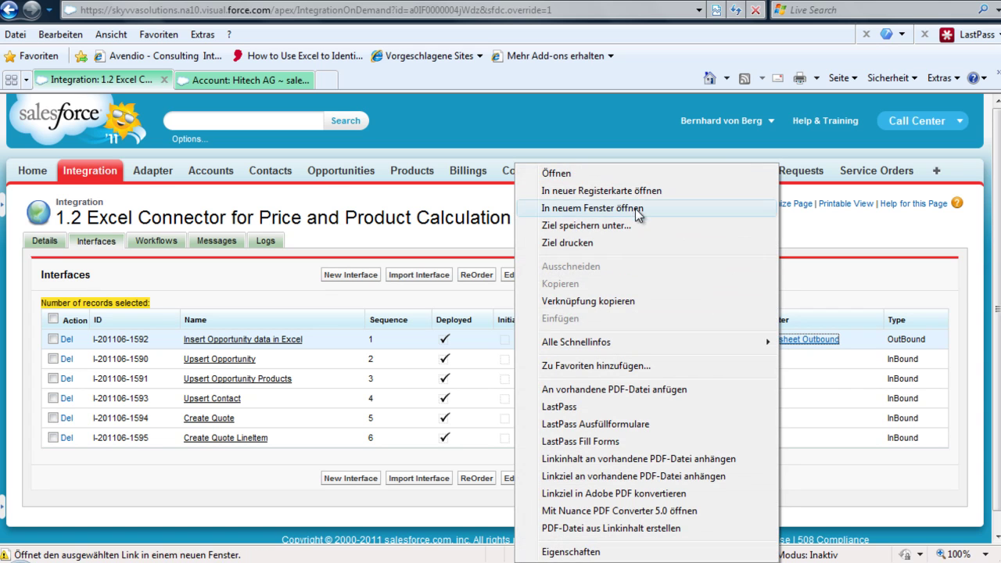
click(616, 192)
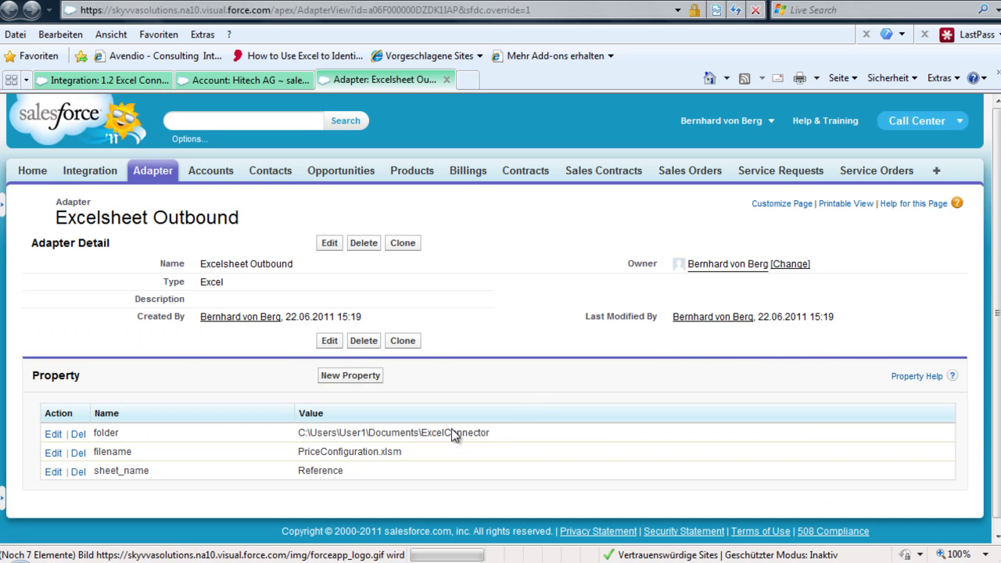
Step: Highlight the Documents\ExcelConnector folder path, then return to the Integration tab's interfaces list
drag(490, 433, 399, 434)
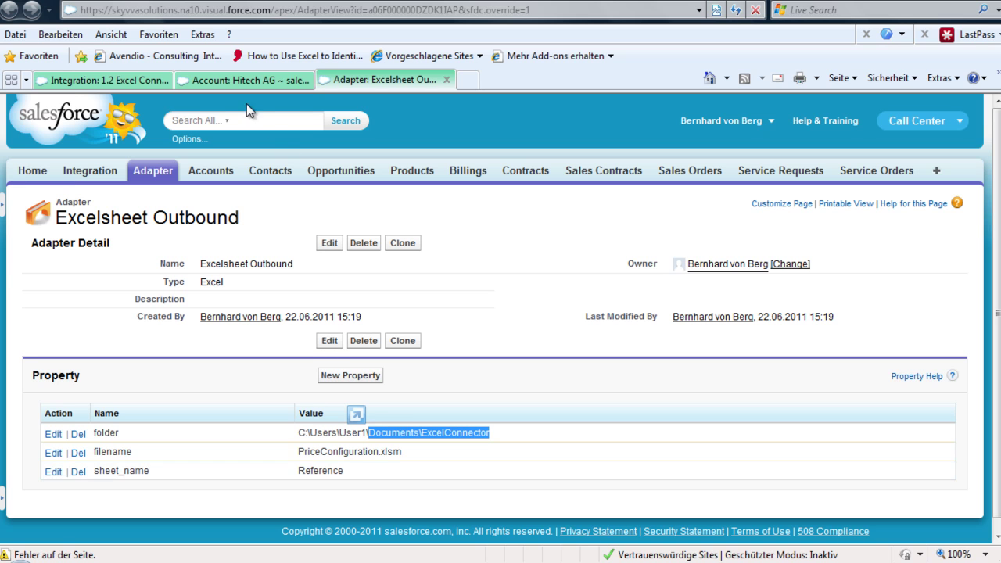
click(139, 77)
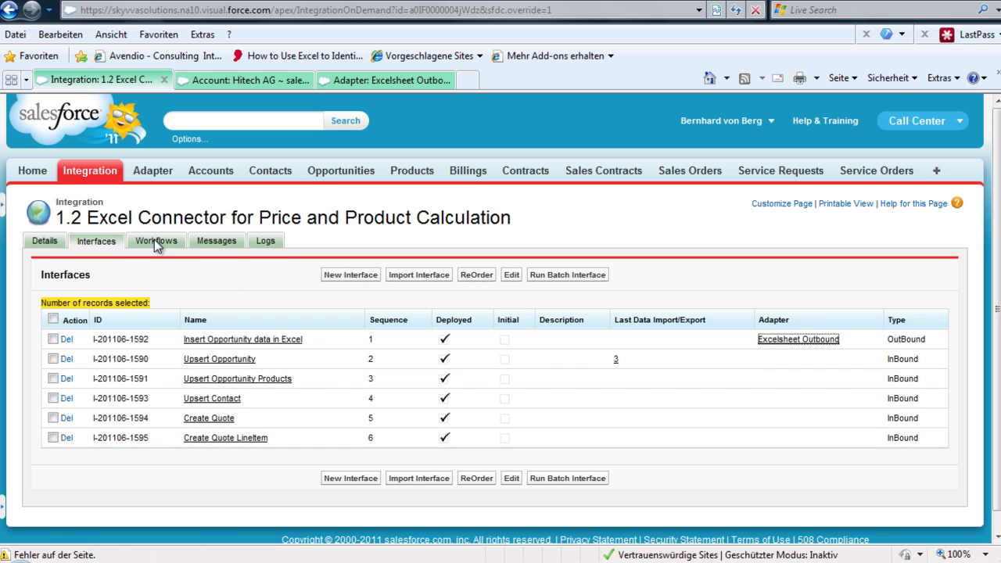
Step: Delete the single outbound message on the Messages tab and confirm with OK
click(216, 241)
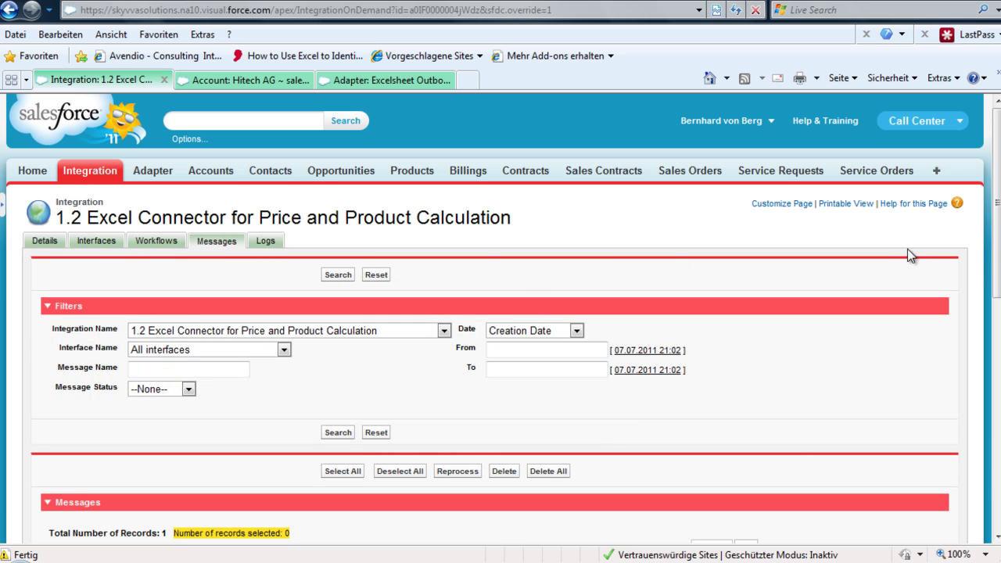
scroll(999, 244, down, 3)
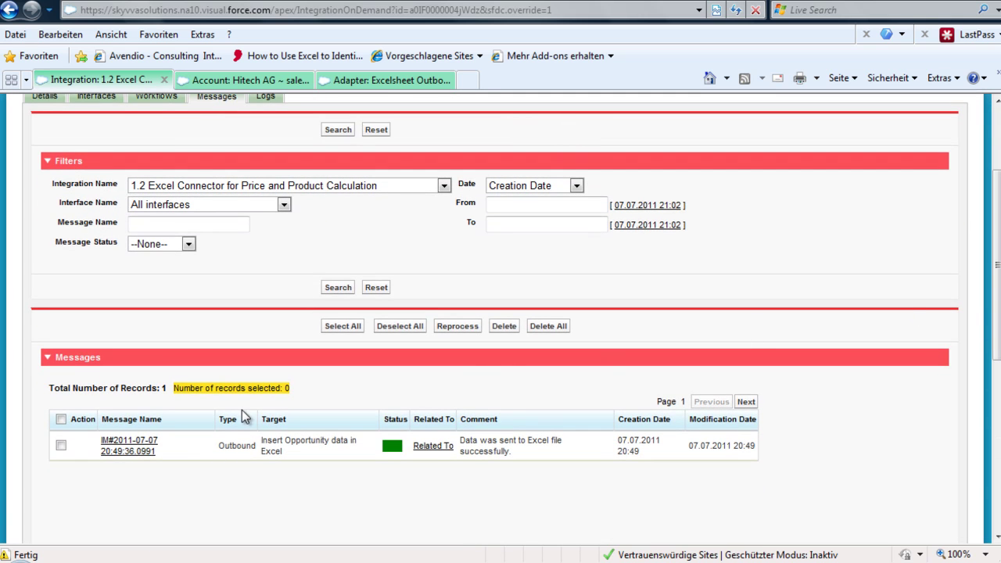
click(61, 446)
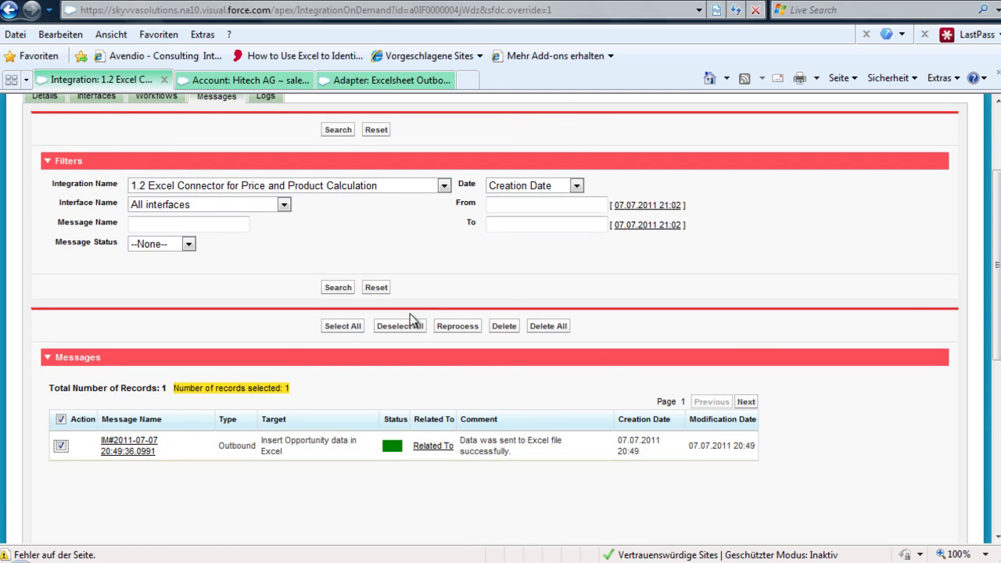
click(506, 327)
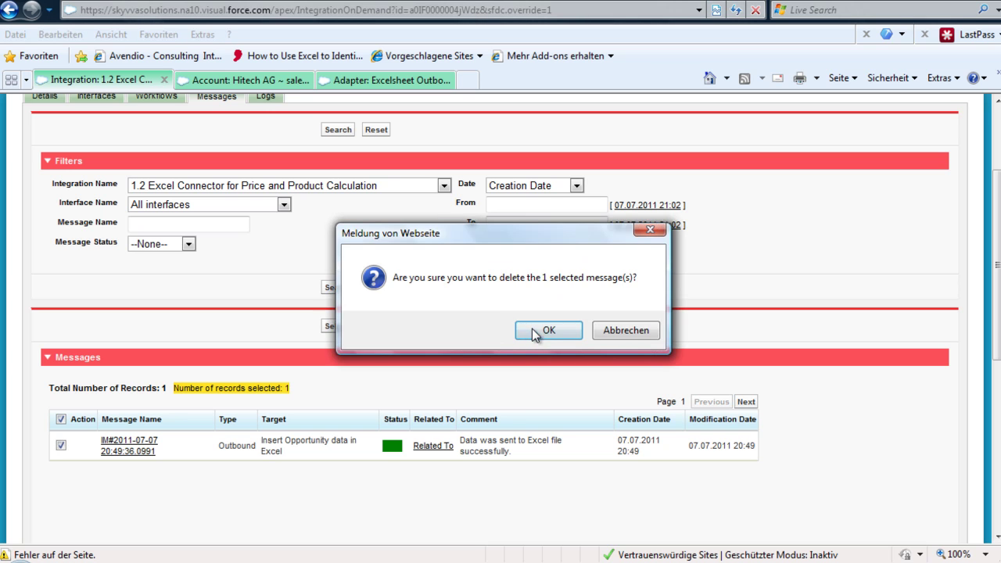
click(534, 328)
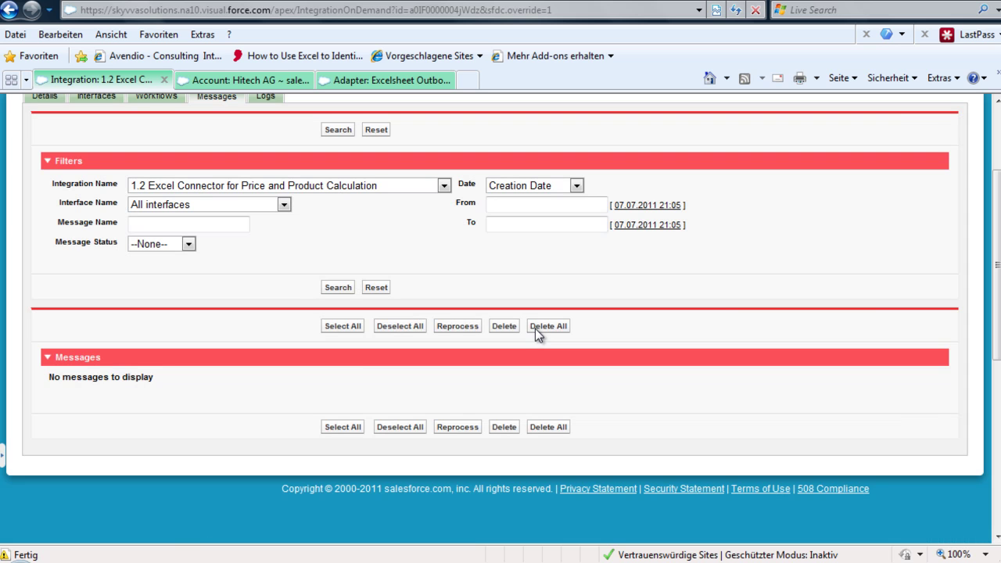
scroll(747, 210, up, 2)
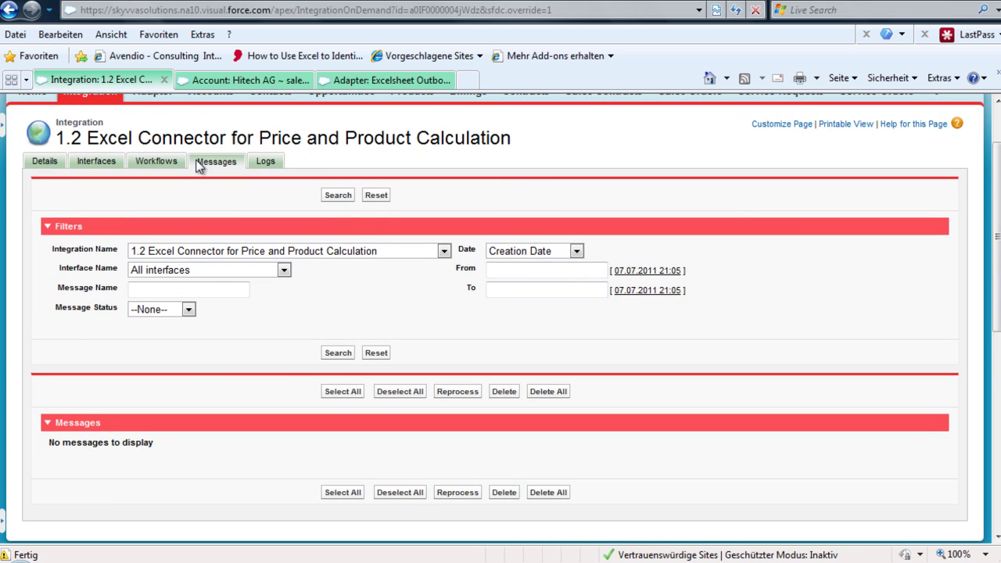
Step: View the integration's Workflows tab, then switch to the Account: Hitech AG tab
click(169, 159)
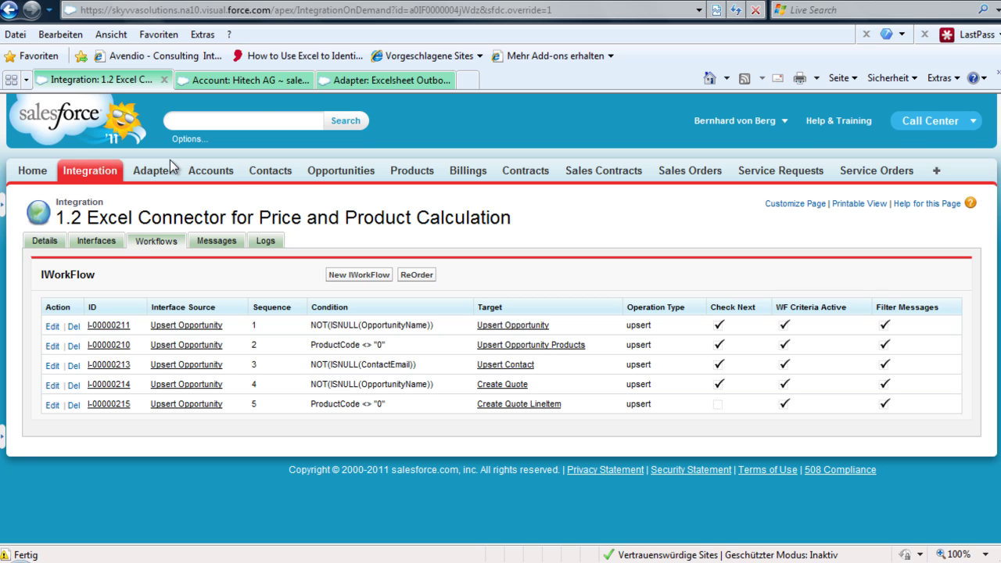
click(240, 83)
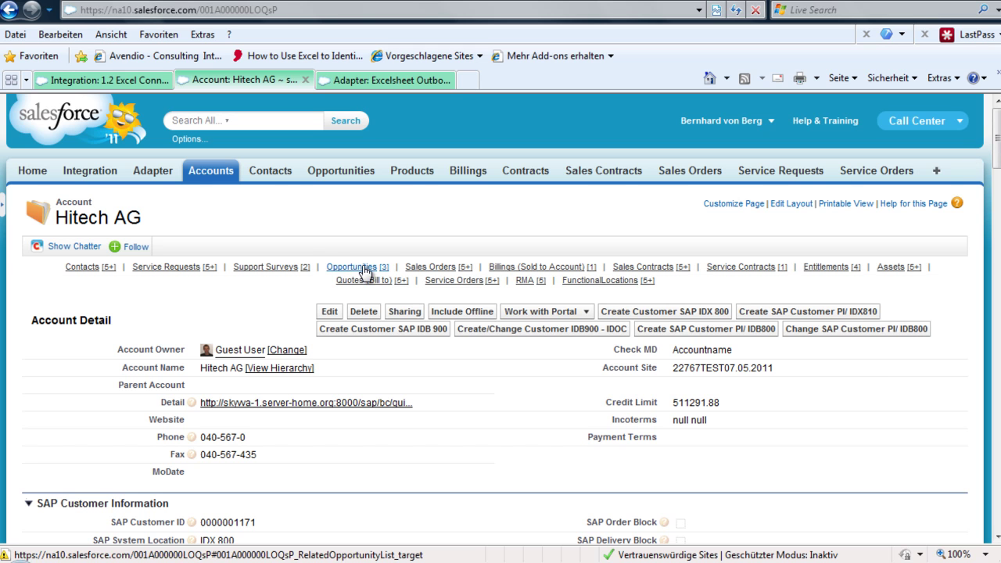
Step: Choose New Opportunity from the Hitech AG Opportunities related list
mouse_move(362, 273)
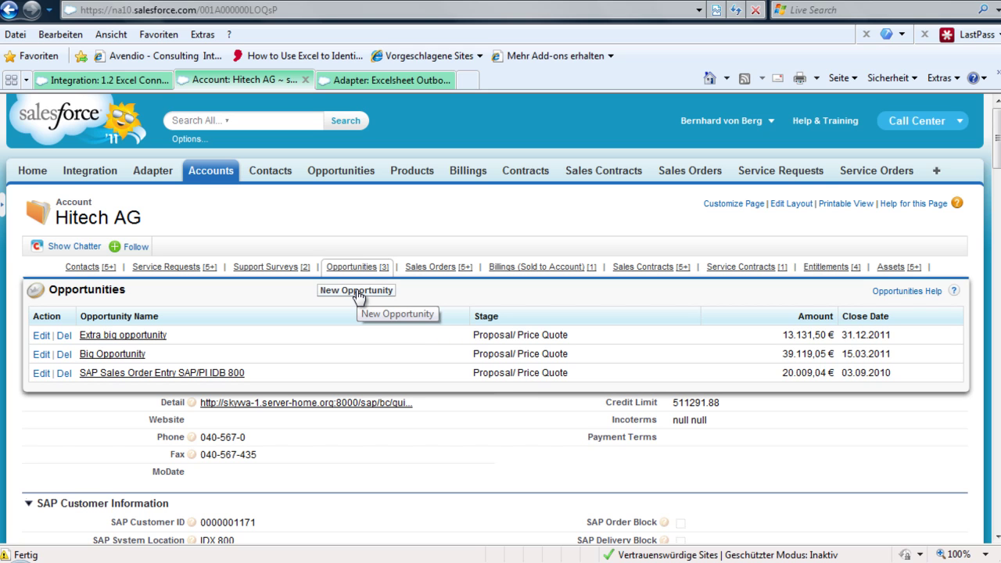
click(357, 291)
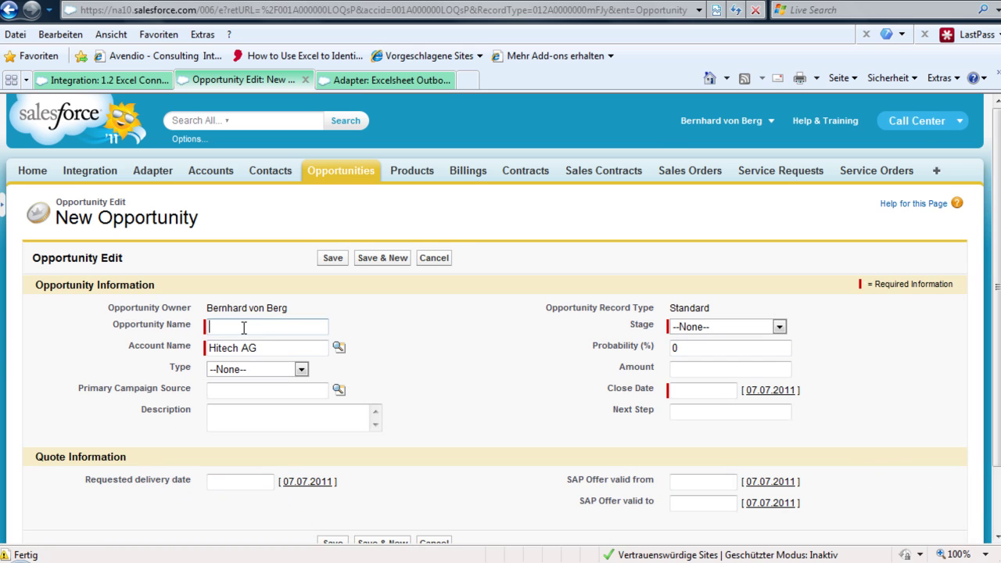
Step: Save opportunity 'Price Configuration in Excel' at Qualification stage with close date 31.07.2011
text(Price Configuration in Exce)
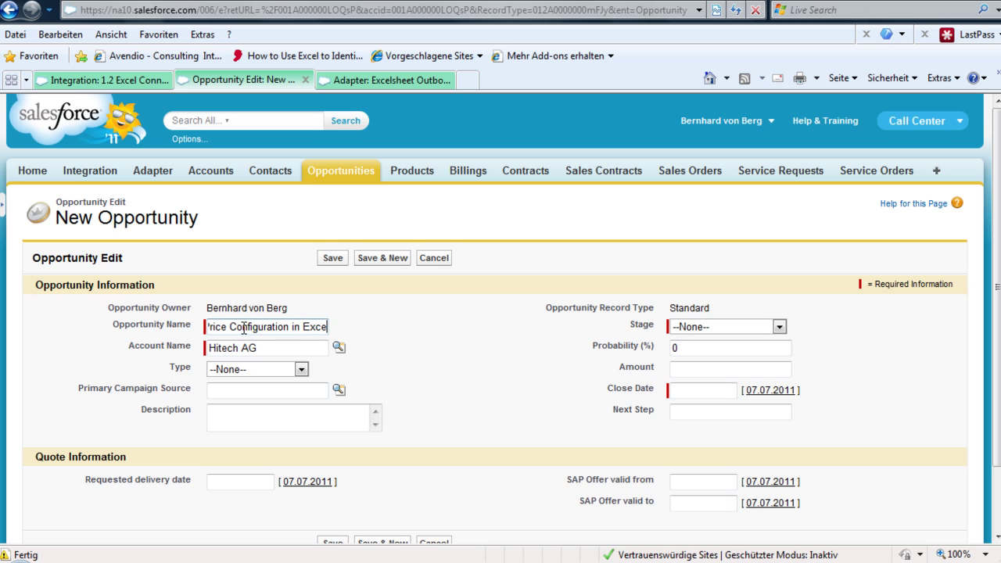
text(l)
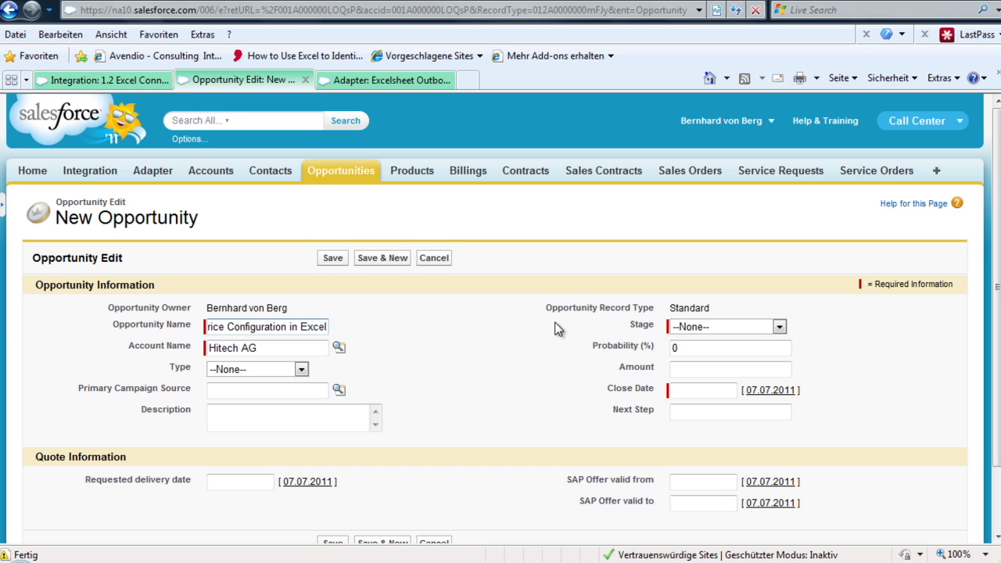
click(688, 330)
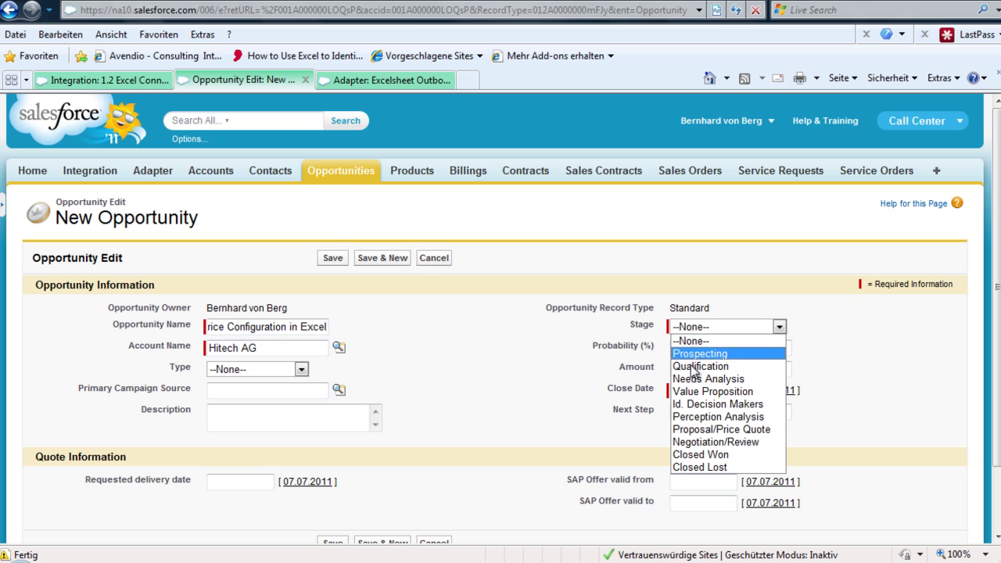
click(691, 368)
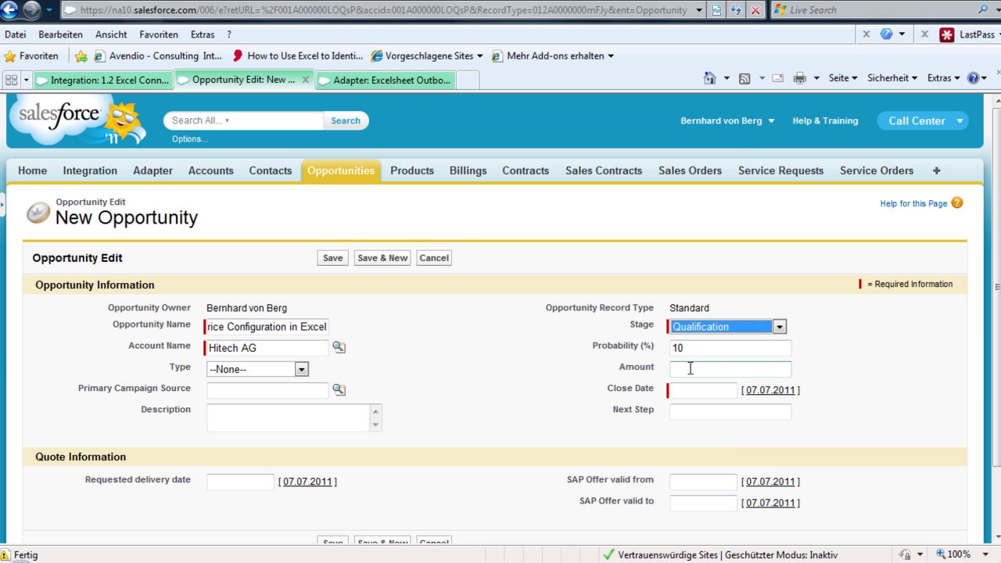
click(691, 391)
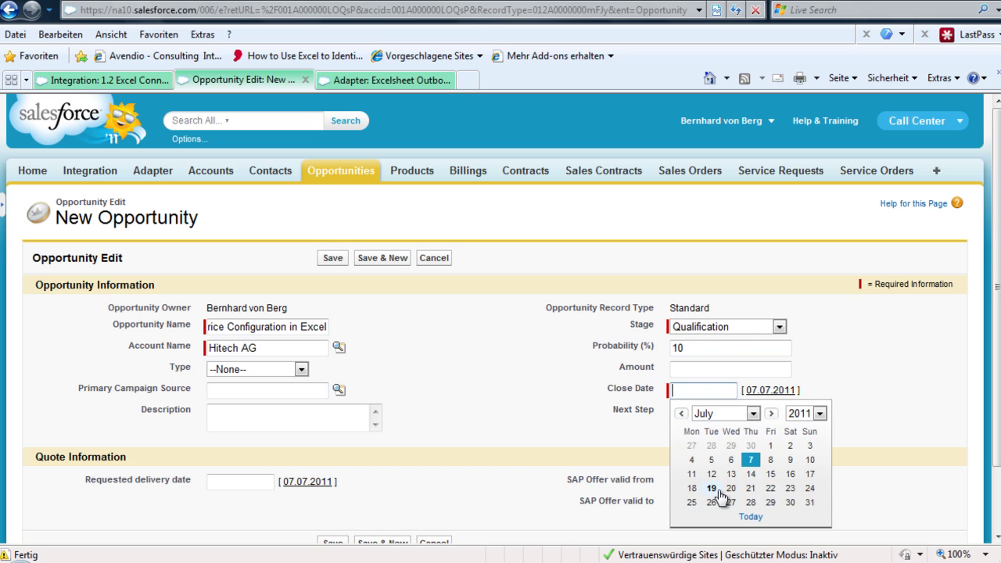
click(810, 504)
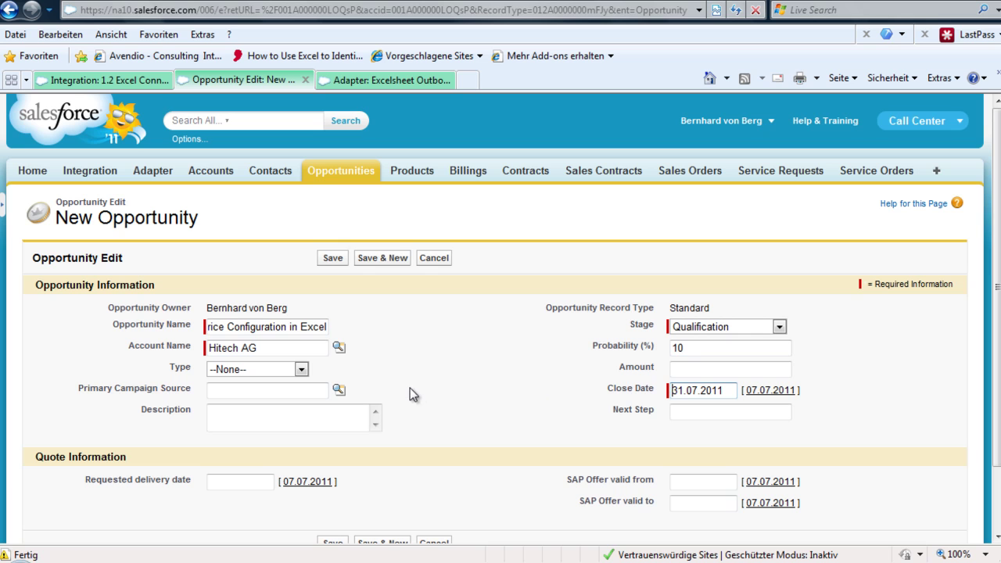
click(329, 260)
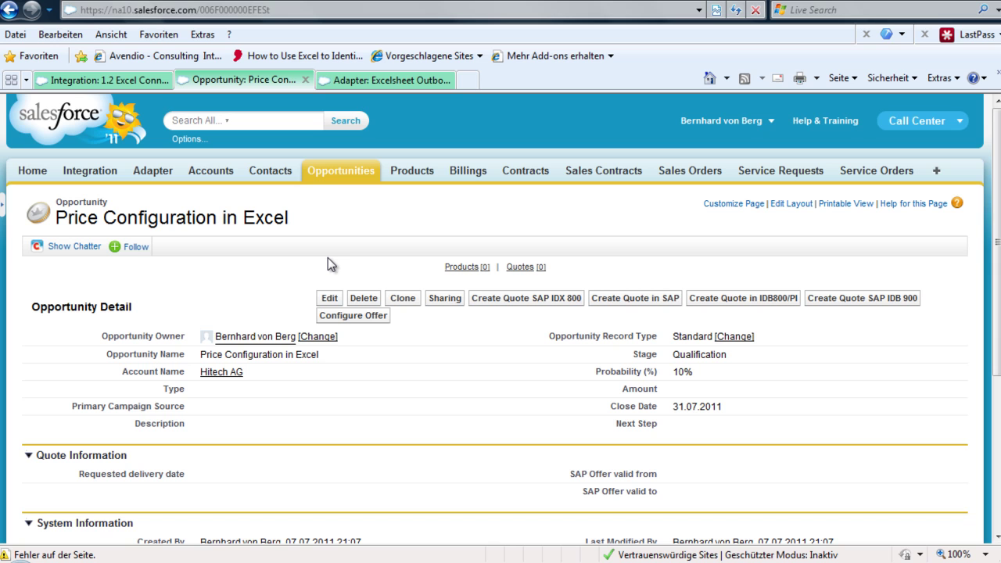
Step: Run Configure Offer on the opportunity and allow the ActiveX control with Ja
click(353, 316)
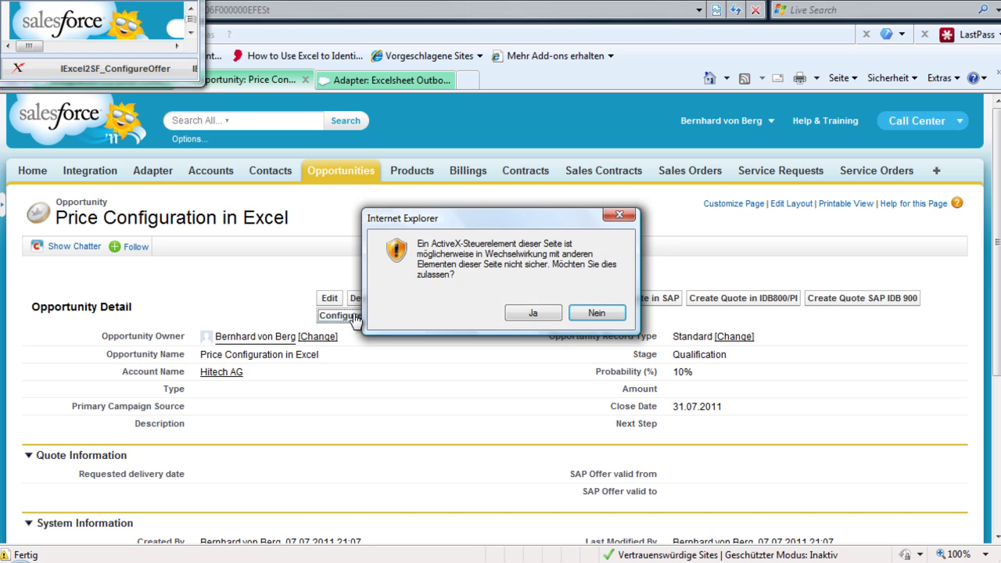
click(518, 311)
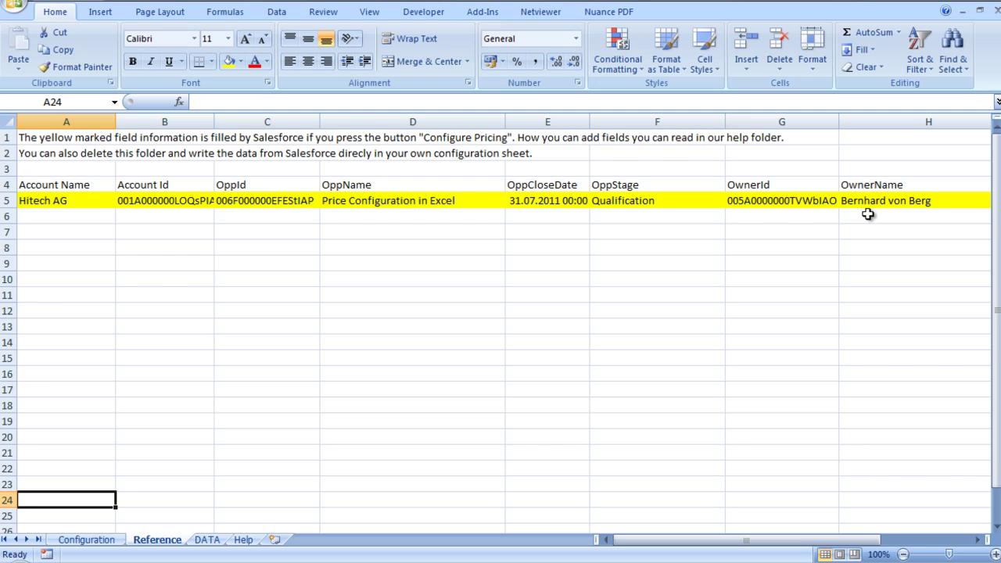
Step: Check cell H6 on the Reference sheet, then go to cell B8 on the Configuration sheet
click(869, 215)
right_click(868, 215)
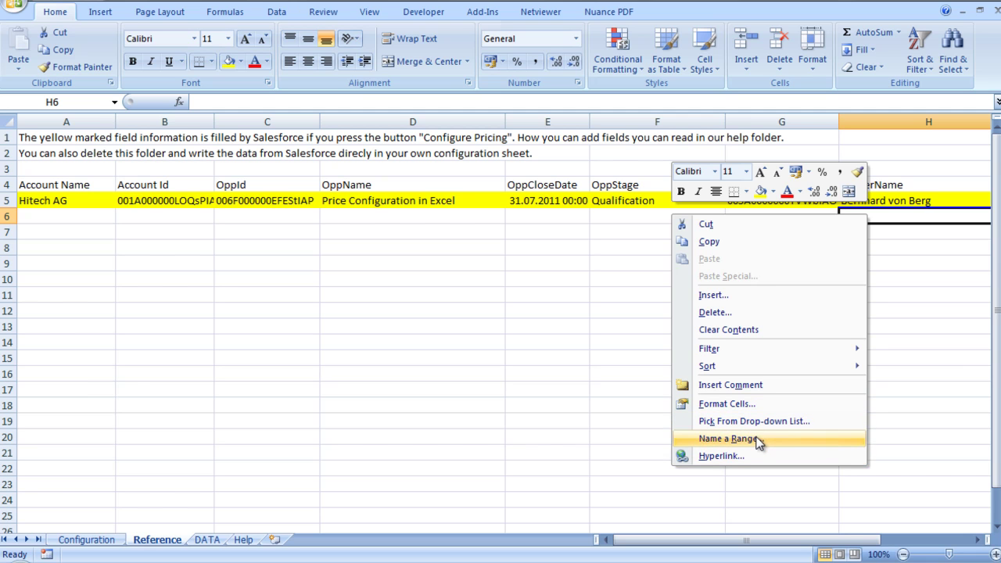
click(727, 439)
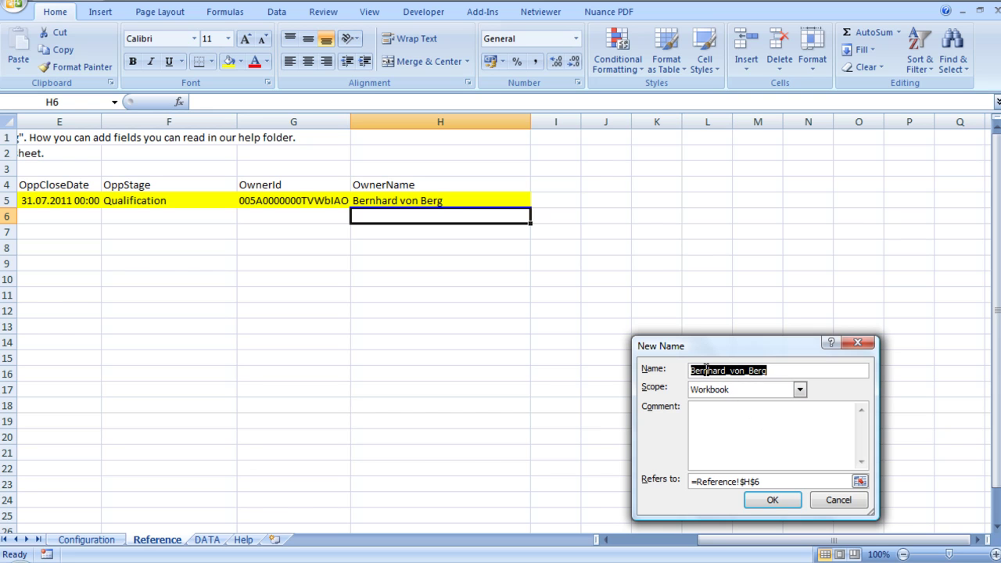
click(850, 342)
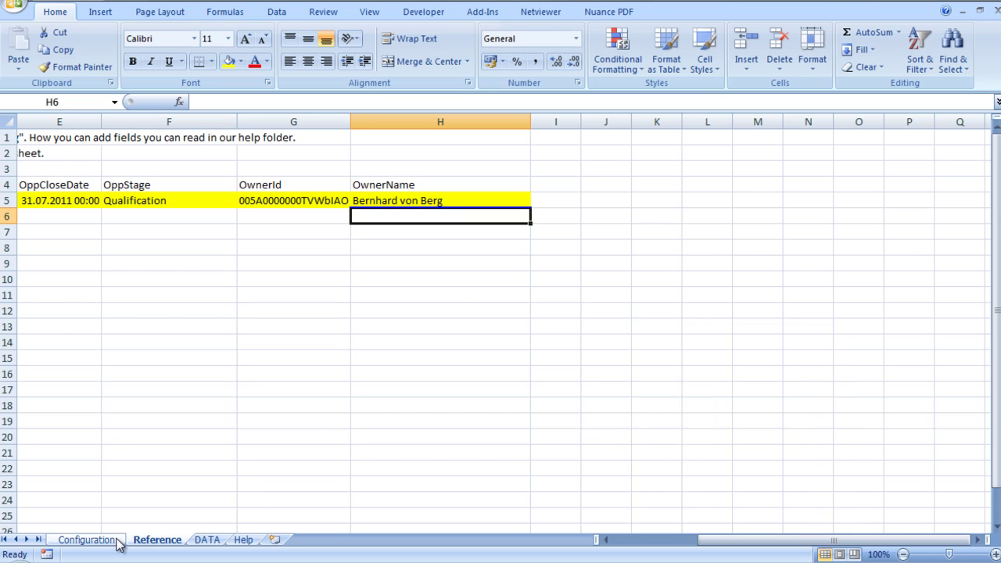
click(88, 540)
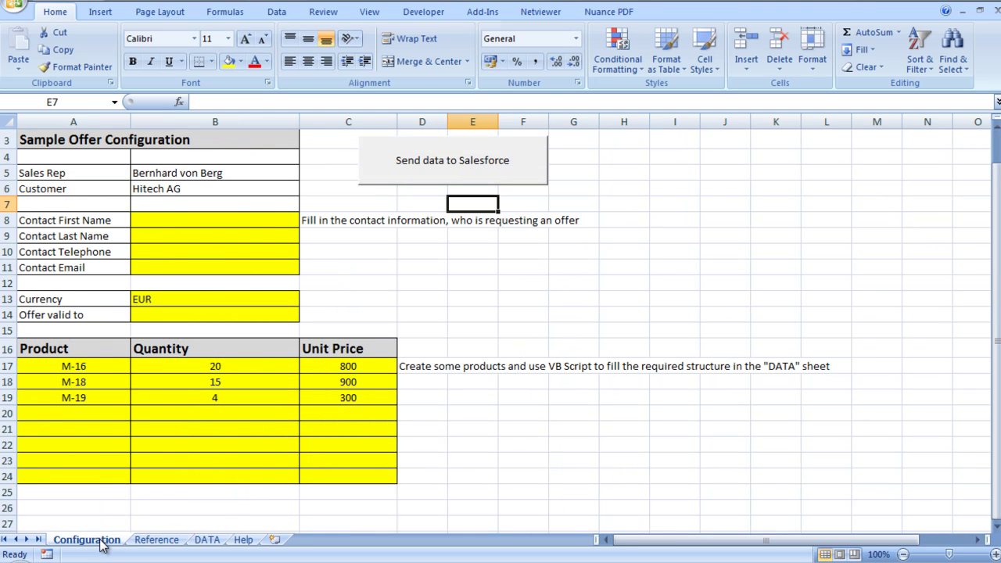
click(206, 222)
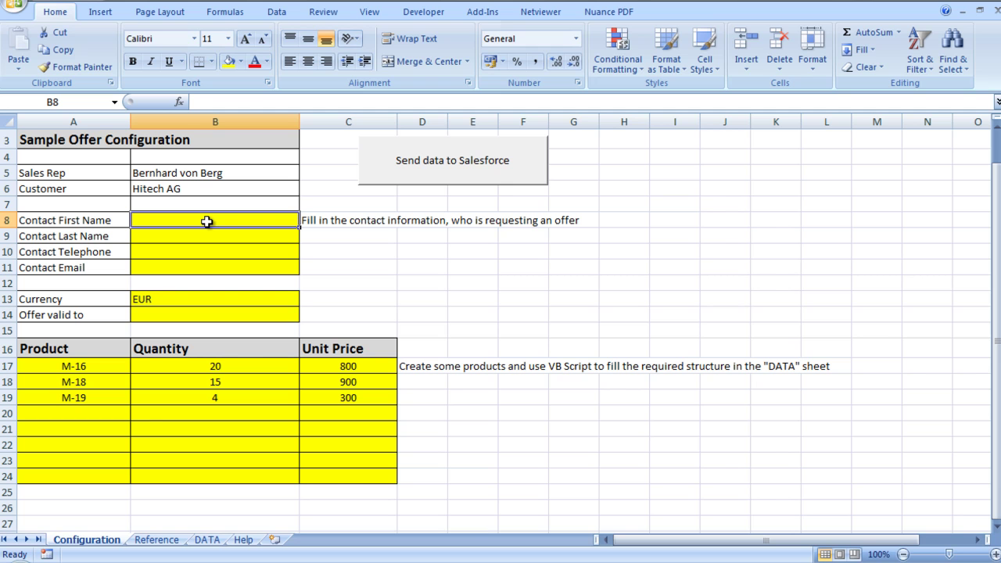
Step: Enter the contact's first name, last name, phone number and e-mail in B8–B11
text(Excel)
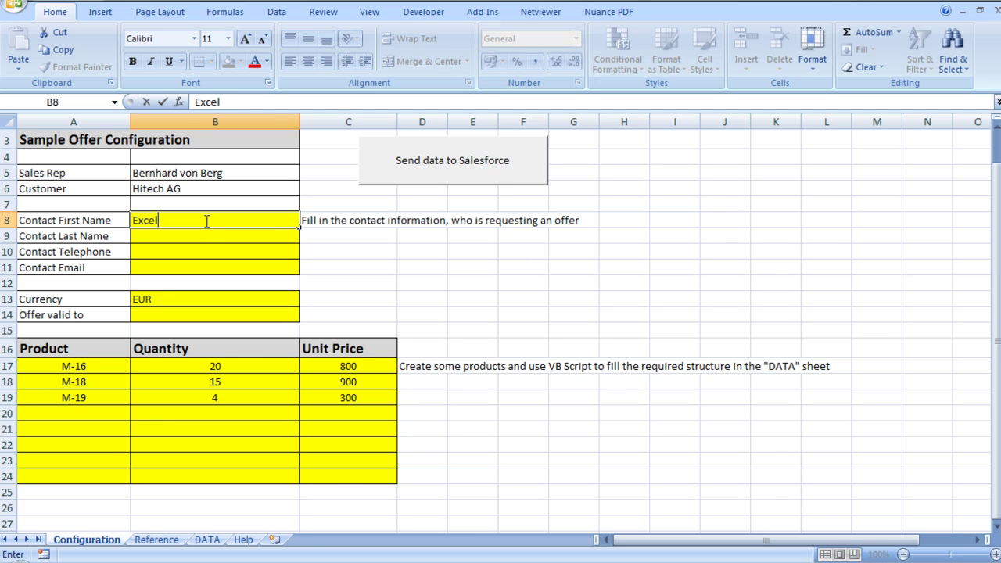
key(Tab)
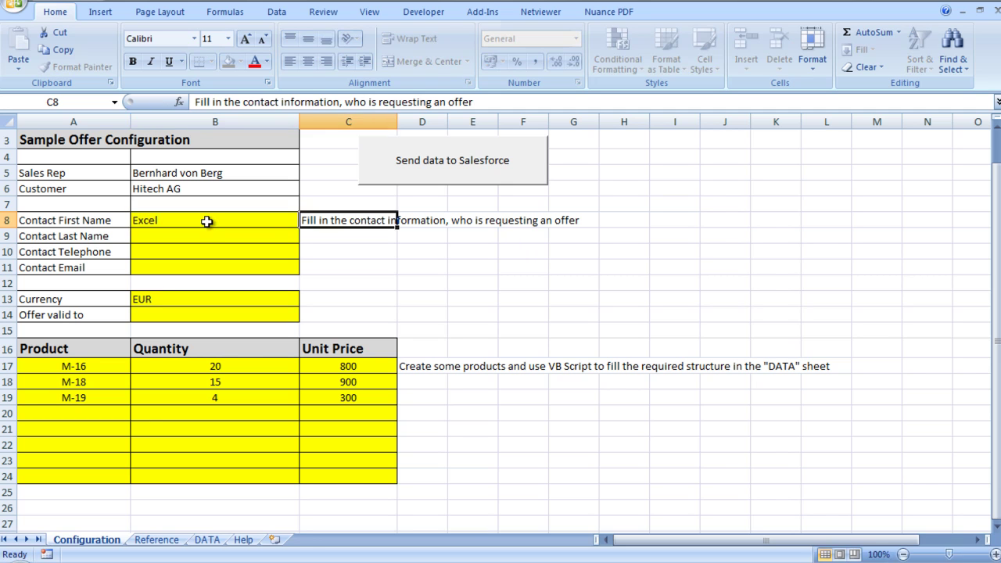
click(206, 238)
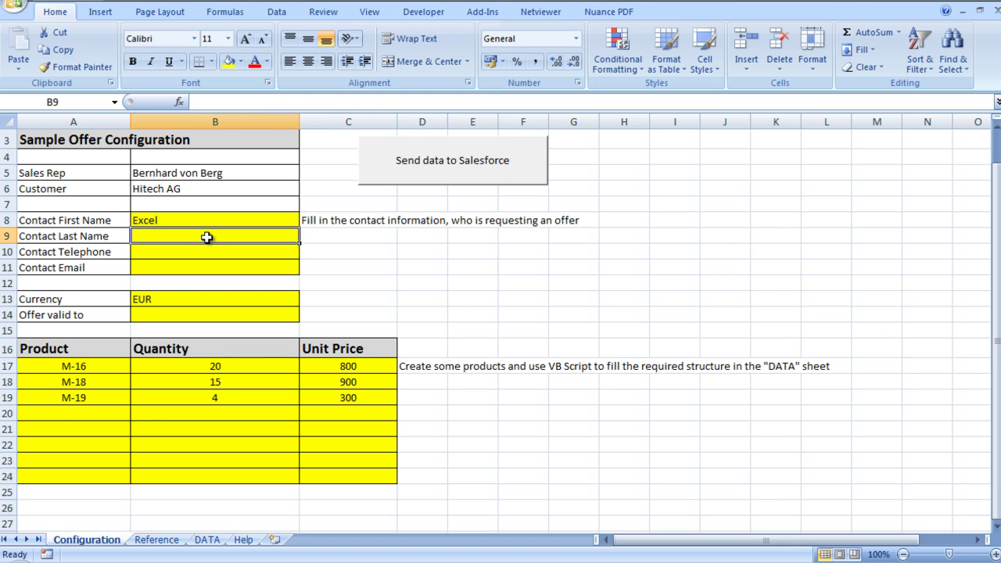
text(Demo)
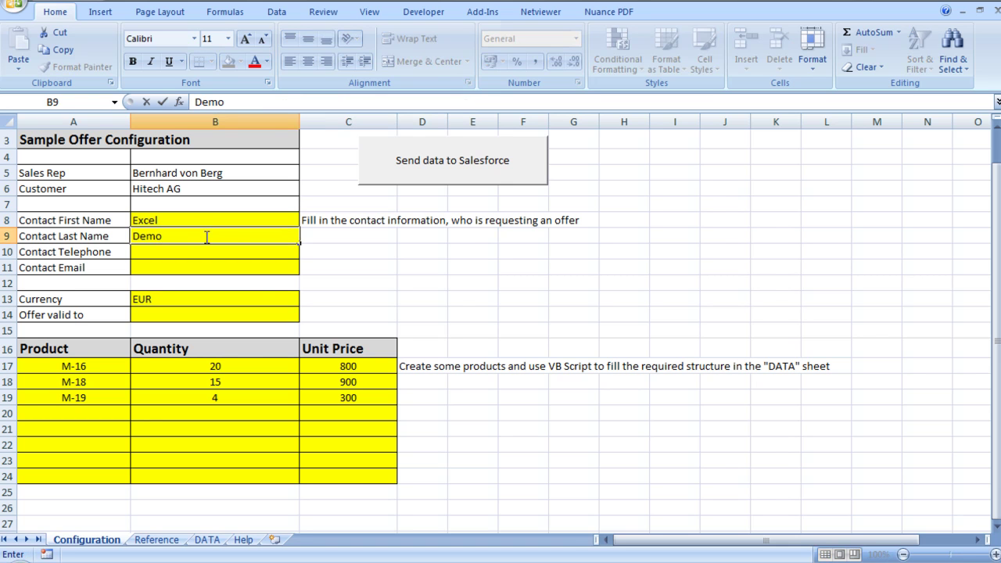
click(206, 252)
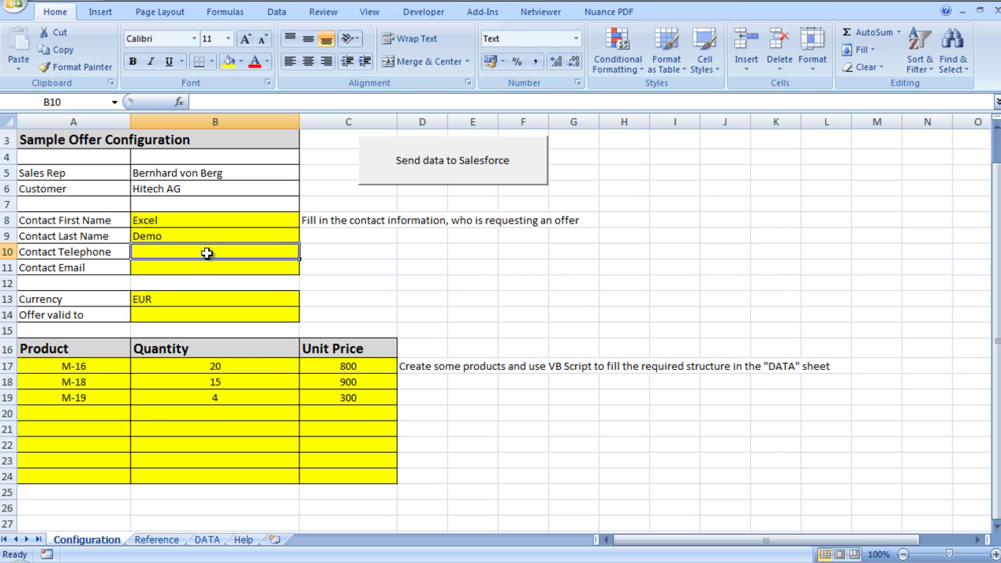
text(*)
key(BackSpace)
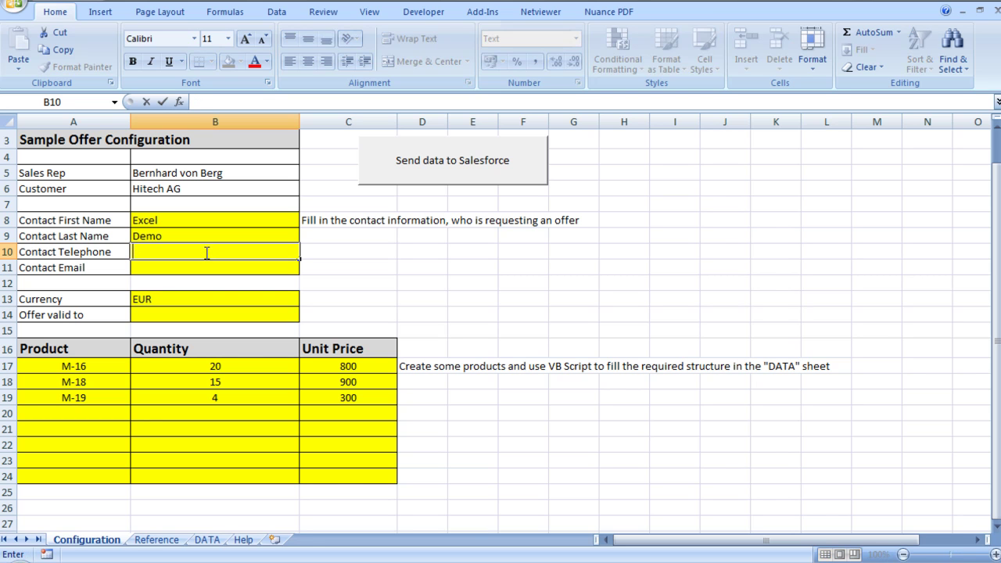
text(+49)
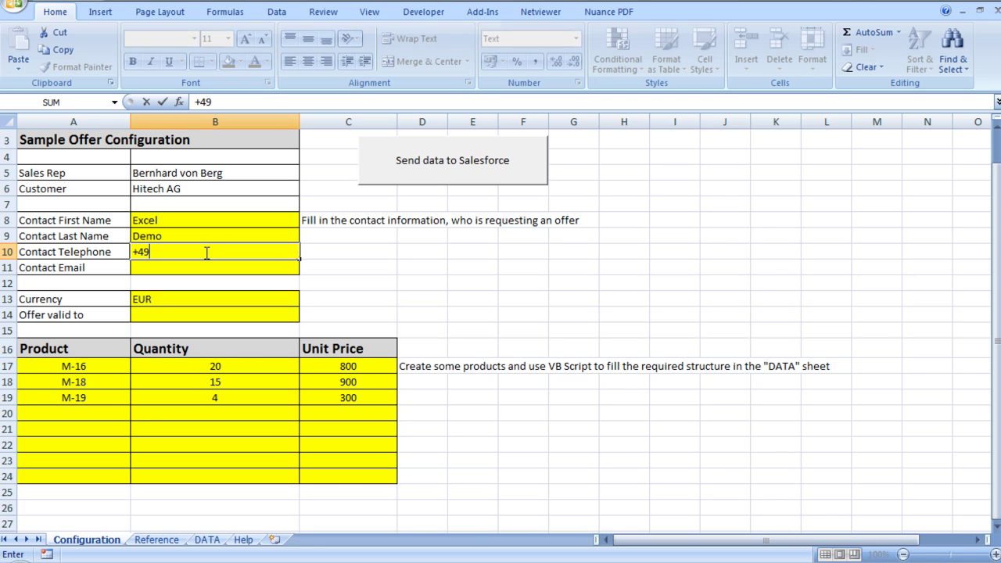
text(12345678)
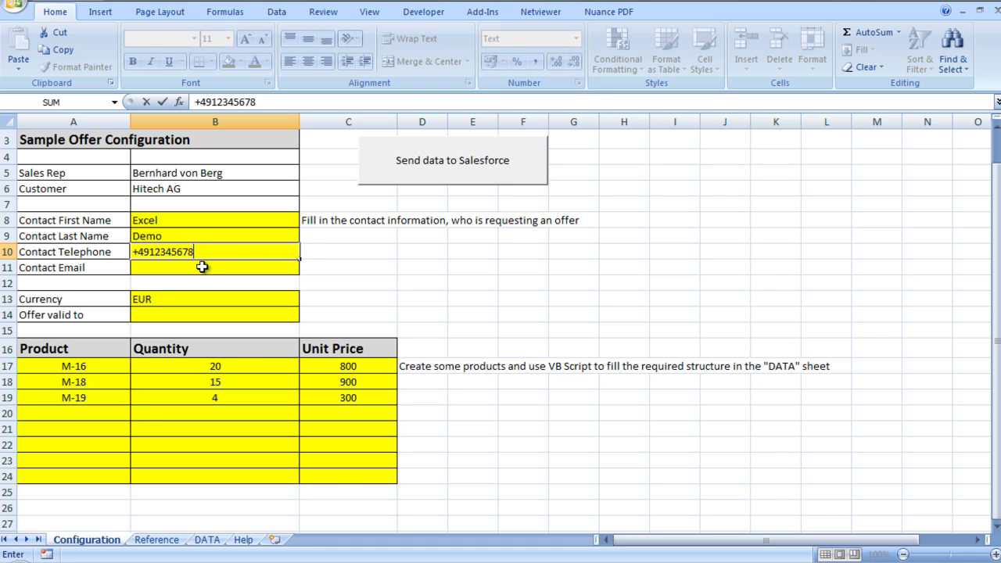
click(202, 267)
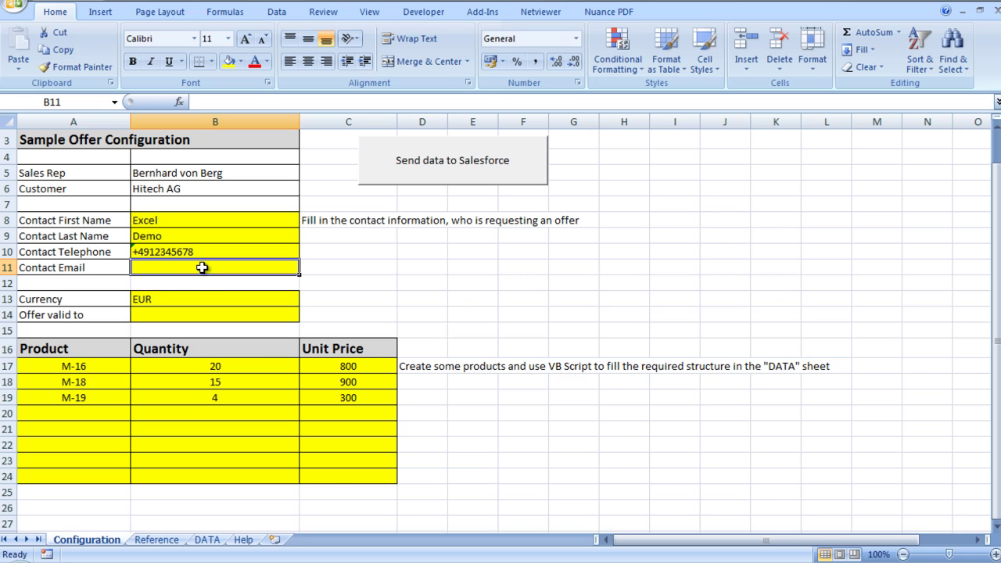
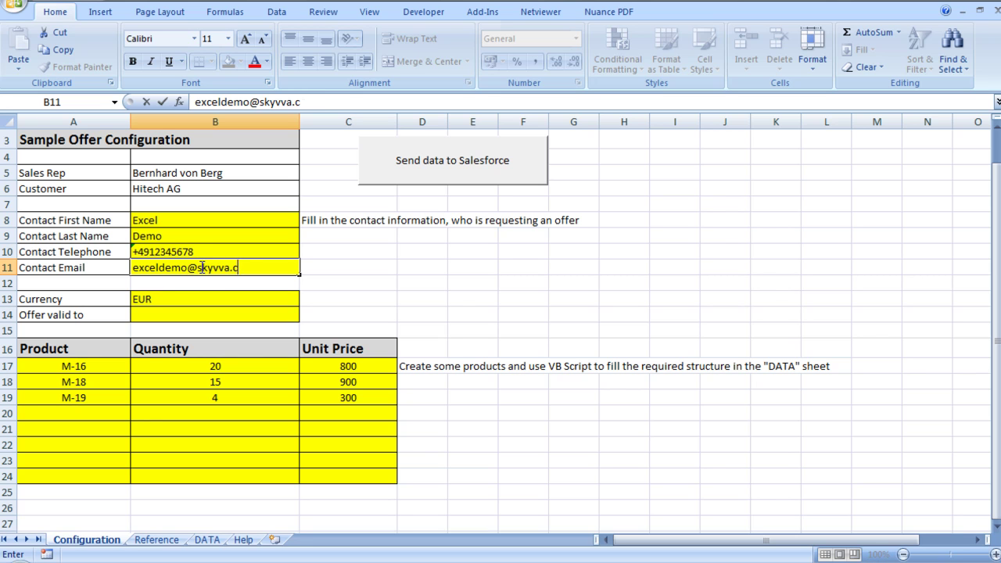
key(Tab)
key(Tab)
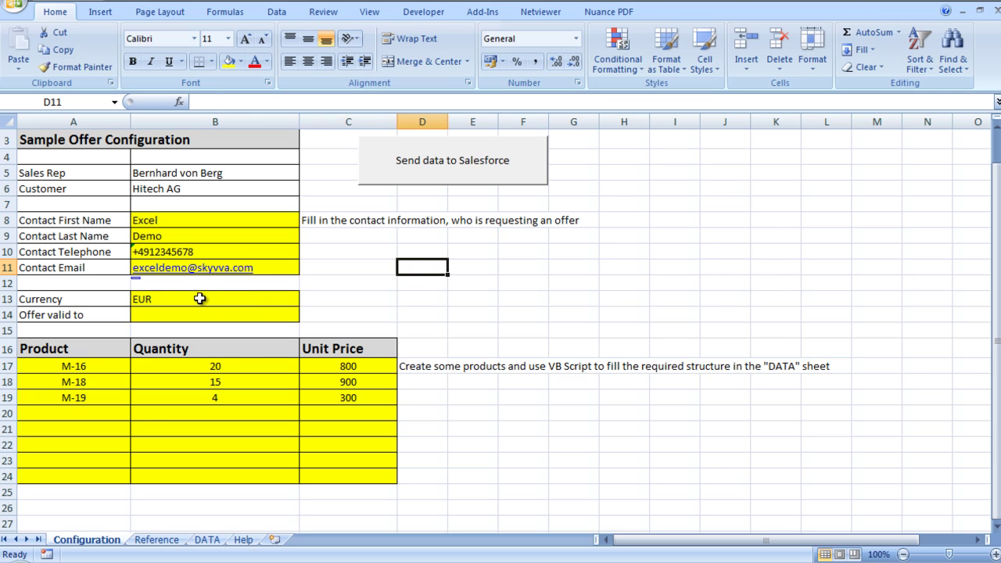
Step: Enter 15.08.2011 as the Offer valid to date in B14
click(199, 299)
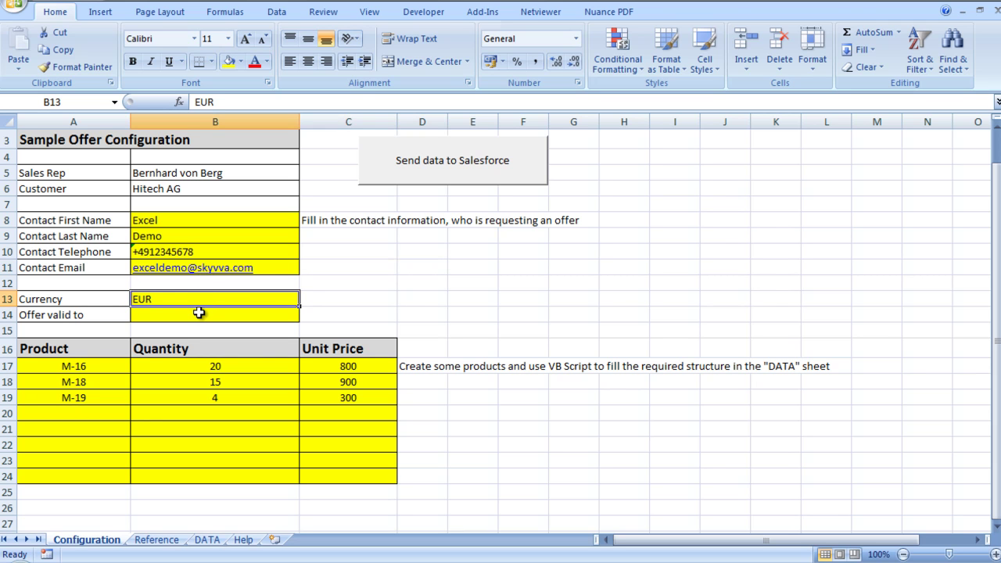
click(199, 312)
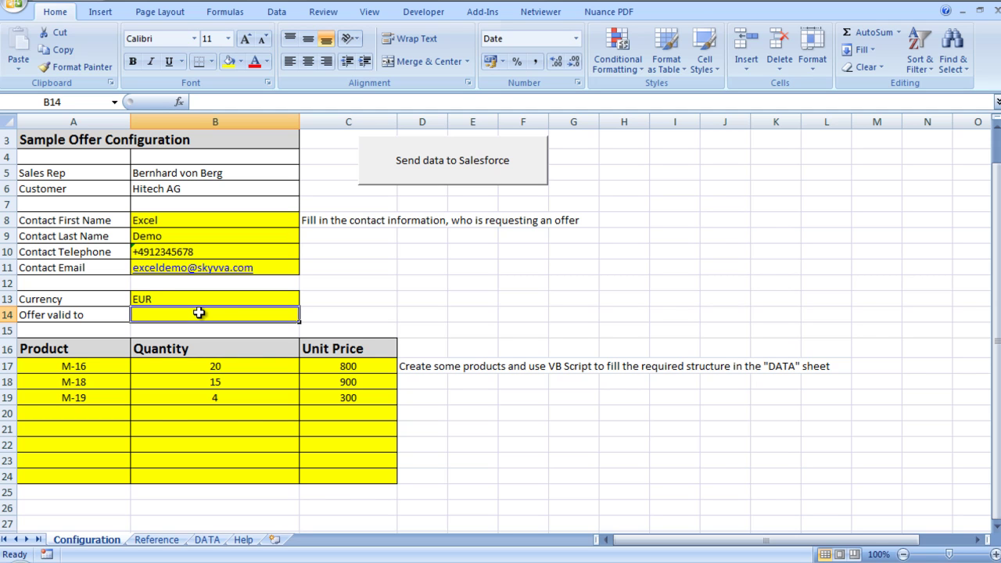
text(1)
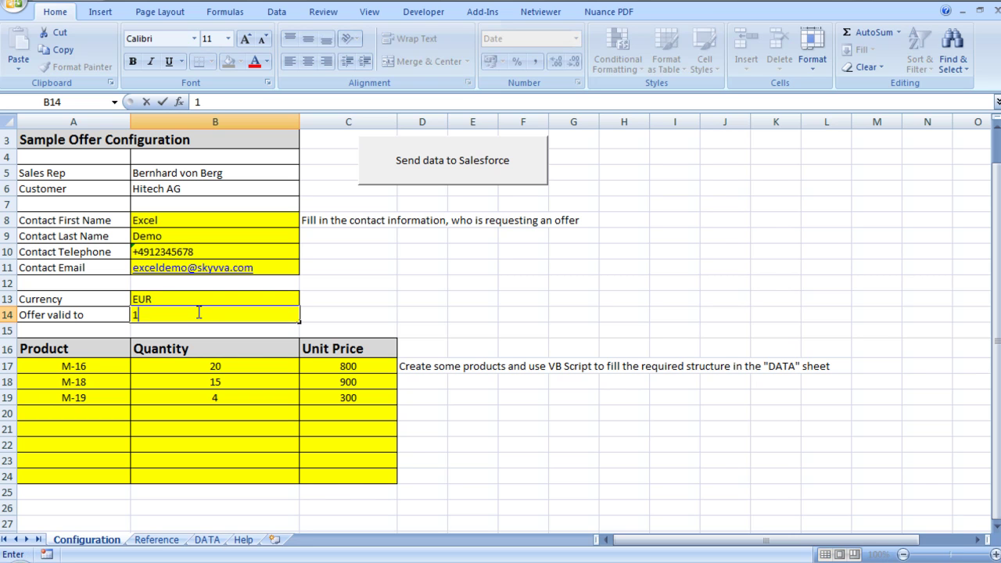
text(5.08.2011)
key(Return)
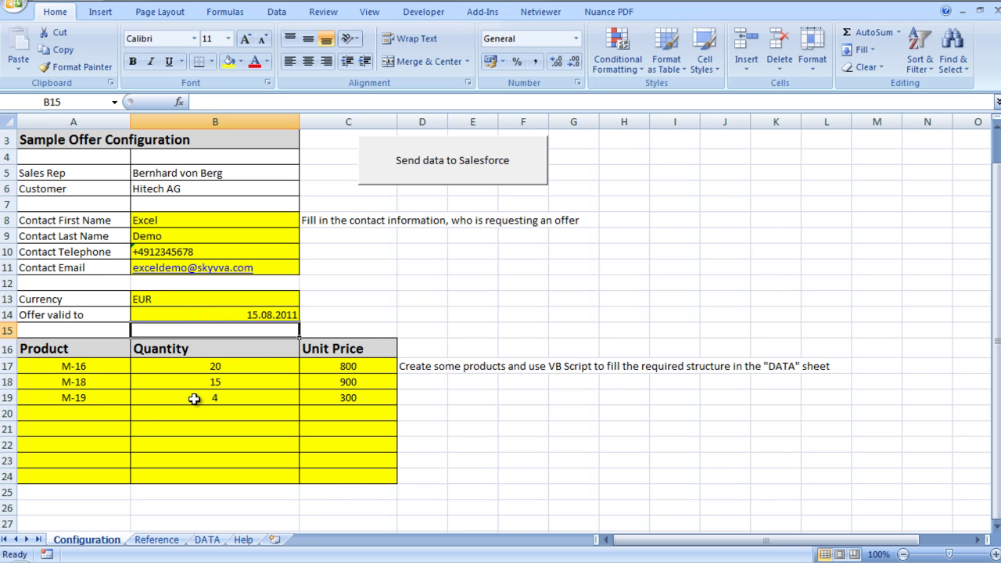
Step: Change the M-19 unit price in C19 from 300 to 330
click(78, 414)
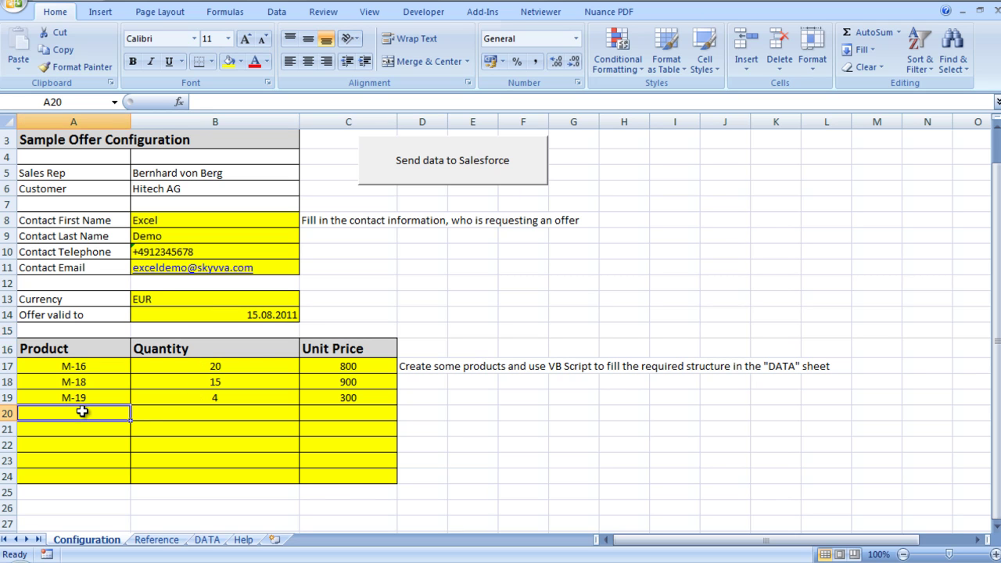
click(338, 398)
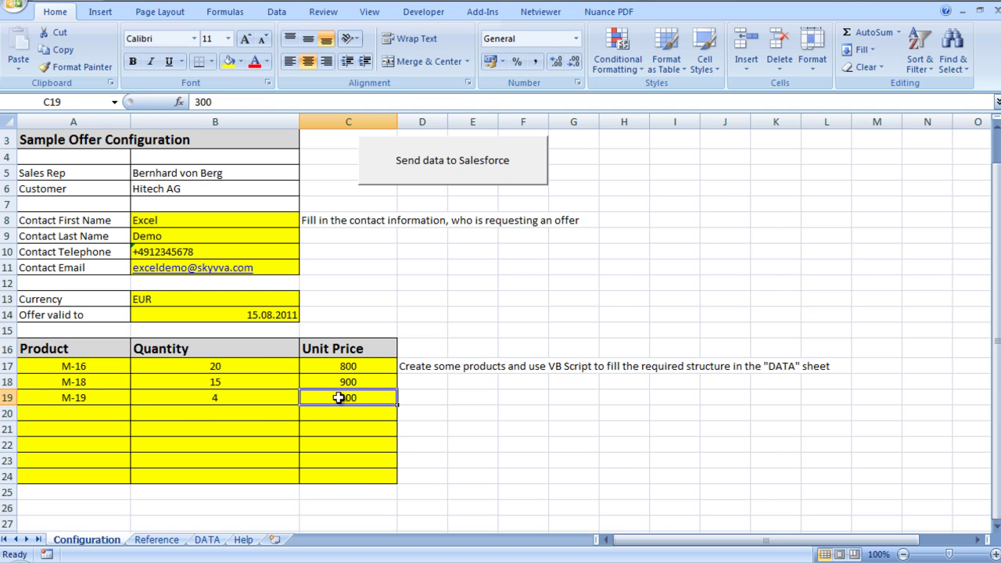
text(330)
key(Return)
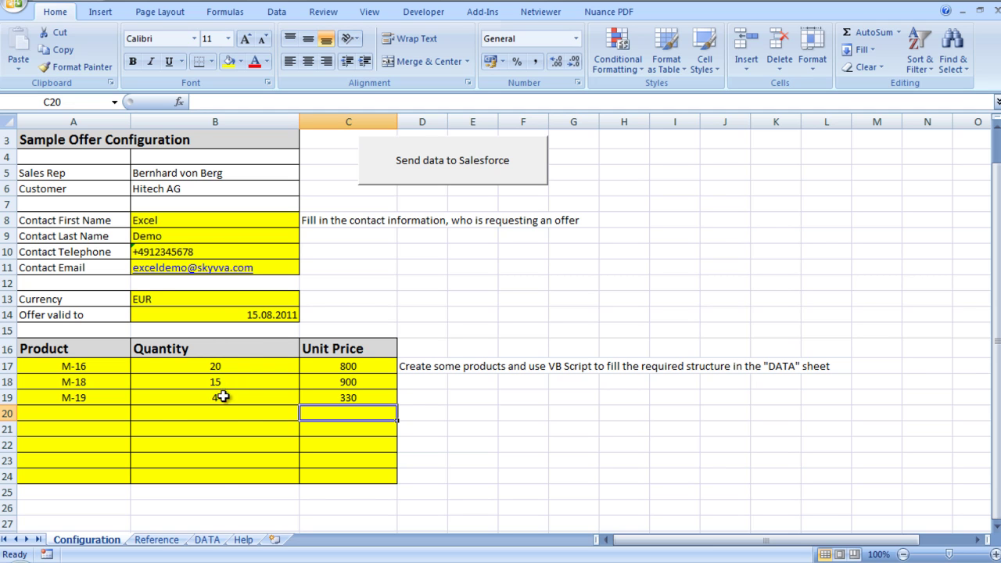
Step: On the DATA sheet, verify H5 links to =Configuration!C19, then review the contact columns
click(207, 539)
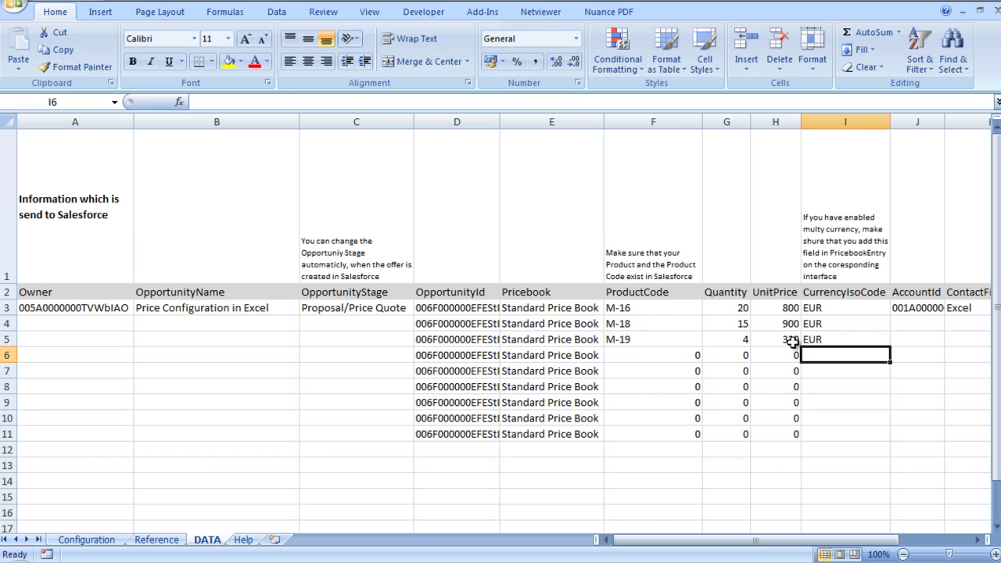
click(762, 339)
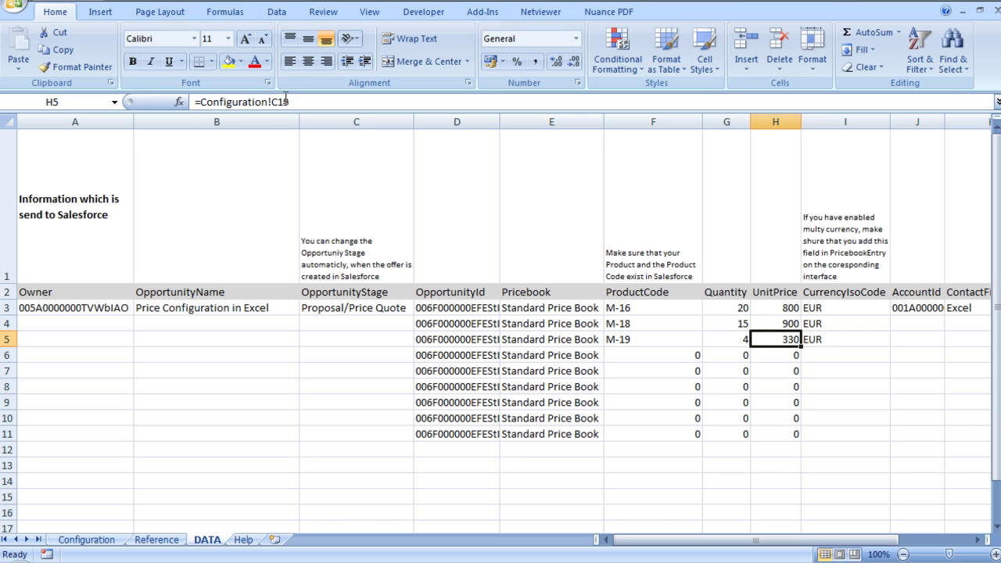
drag(286, 101, 184, 102)
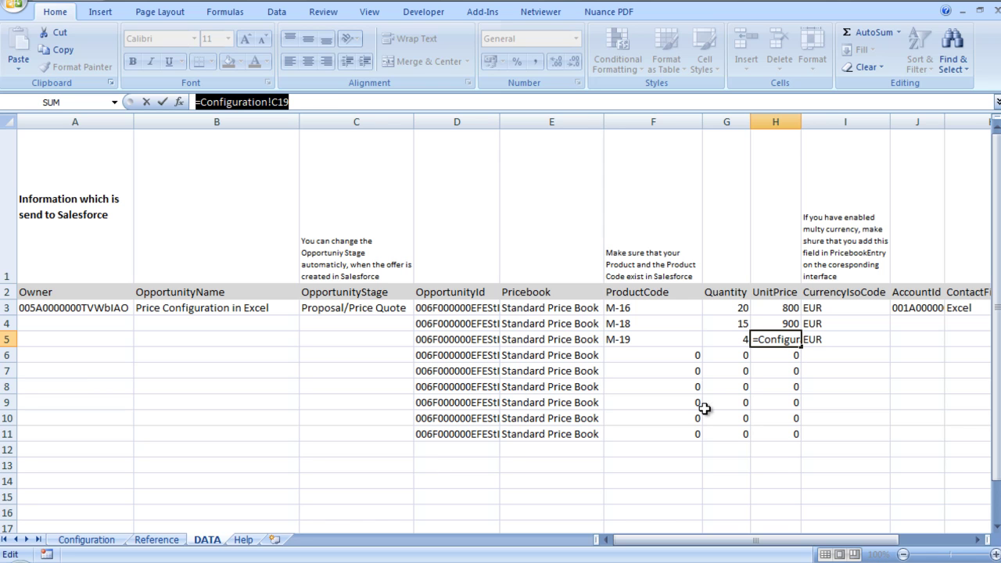
key(Return)
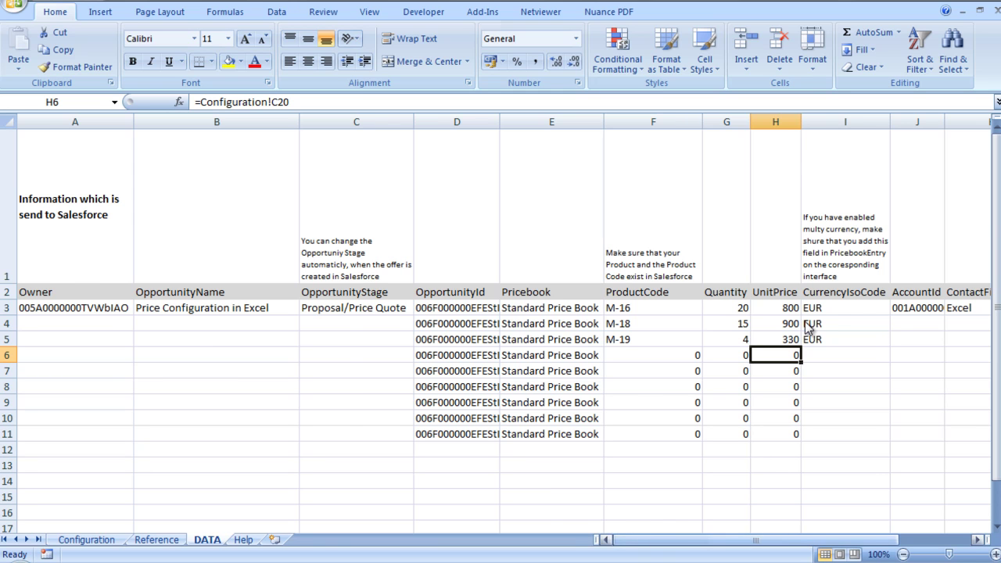
scroll(833, 294, right, 3)
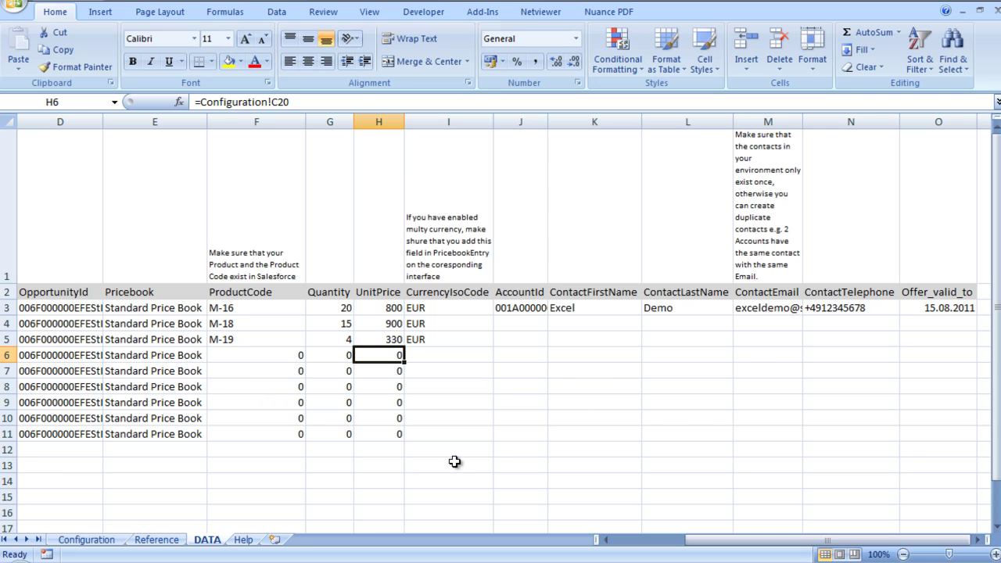
Step: Send the Configuration sheet to Salesforce and accept opening the Opportunity
click(86, 539)
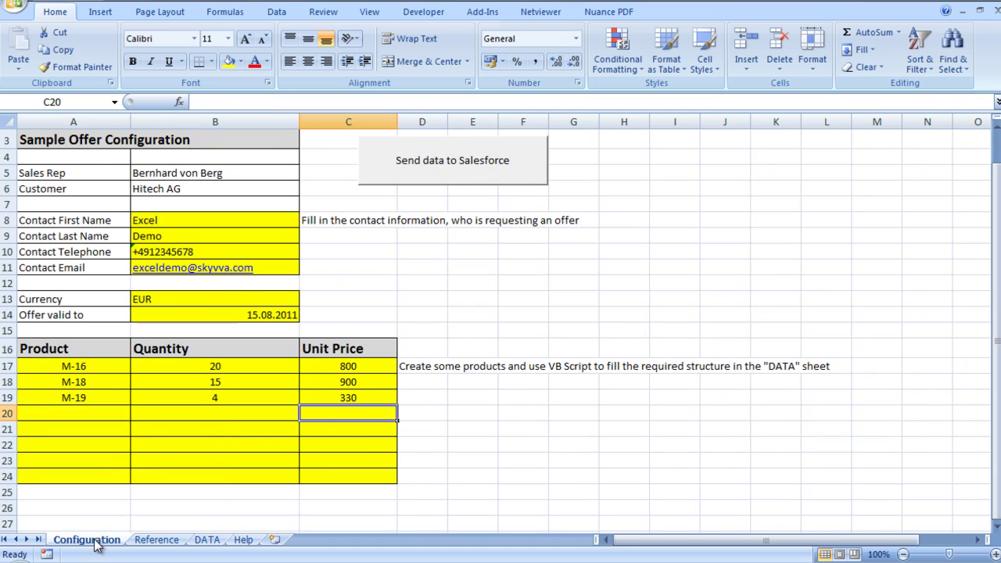
click(455, 172)
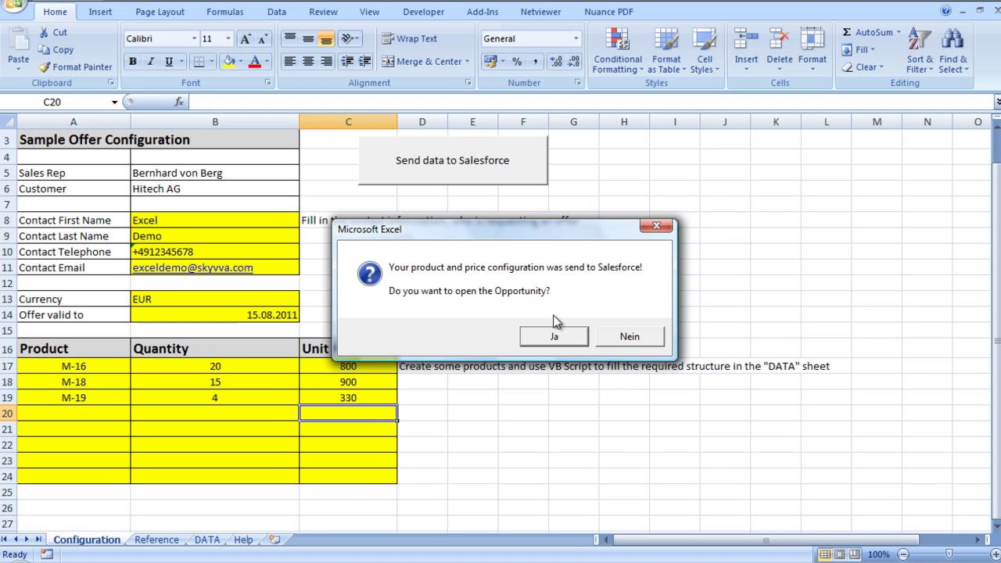
click(555, 335)
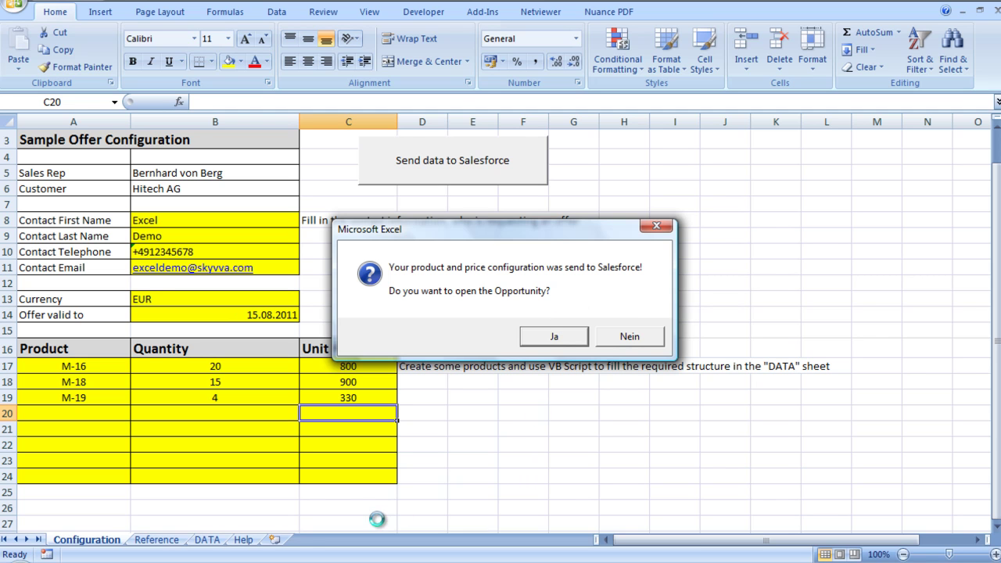
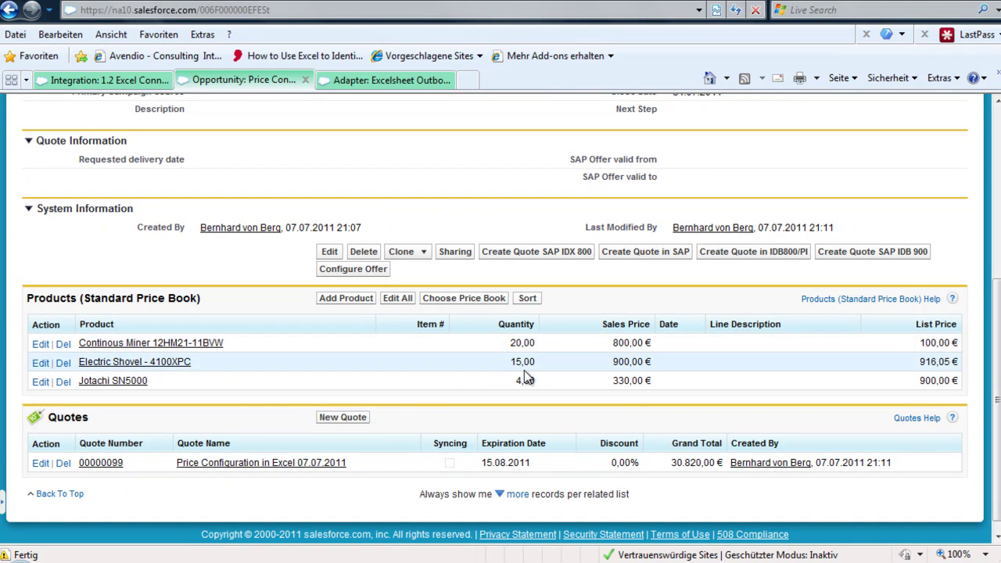
drag(612, 381, 460, 412)
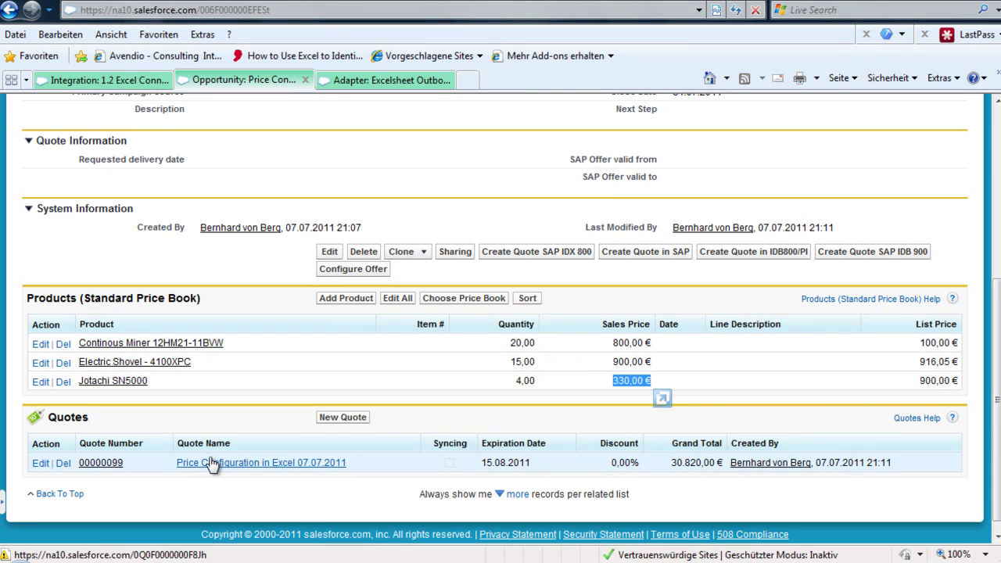
drag(481, 462, 545, 471)
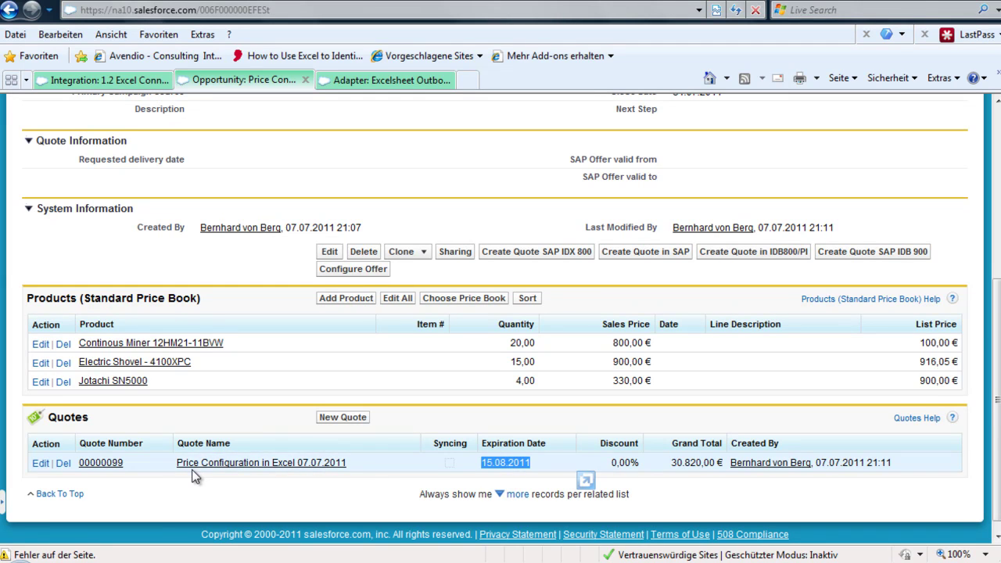
Step: Open quote 00000099, review its three line items, and return to the 1.2 Excel Connector integration
click(100, 463)
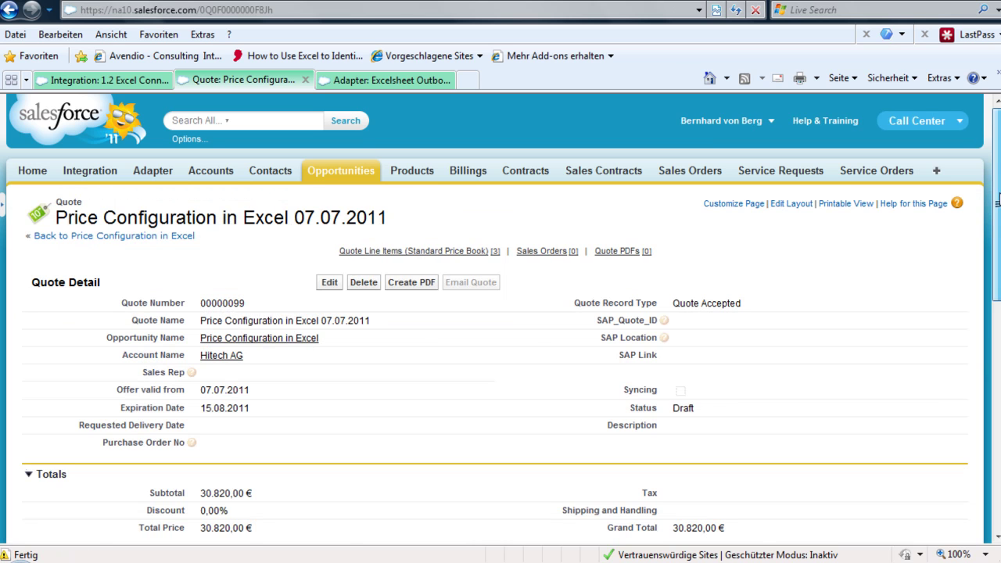
drag(997, 202, 994, 282)
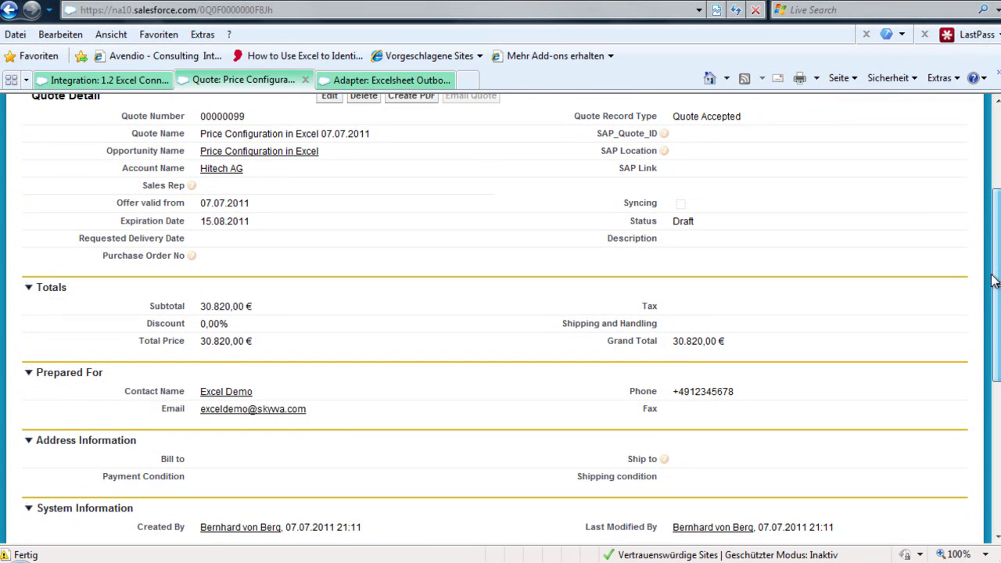
drag(994, 282, 989, 318)
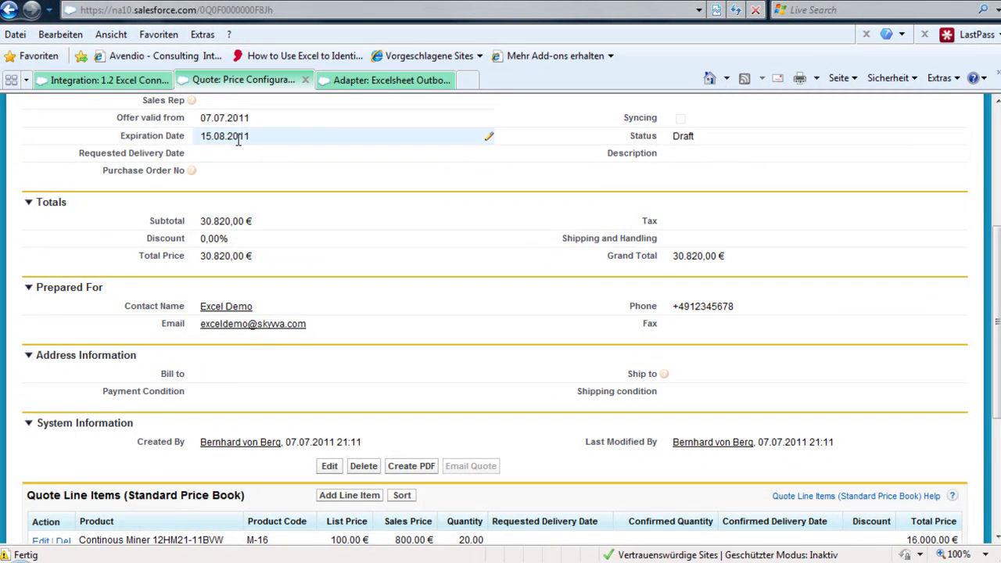
drag(997, 271, 996, 318)
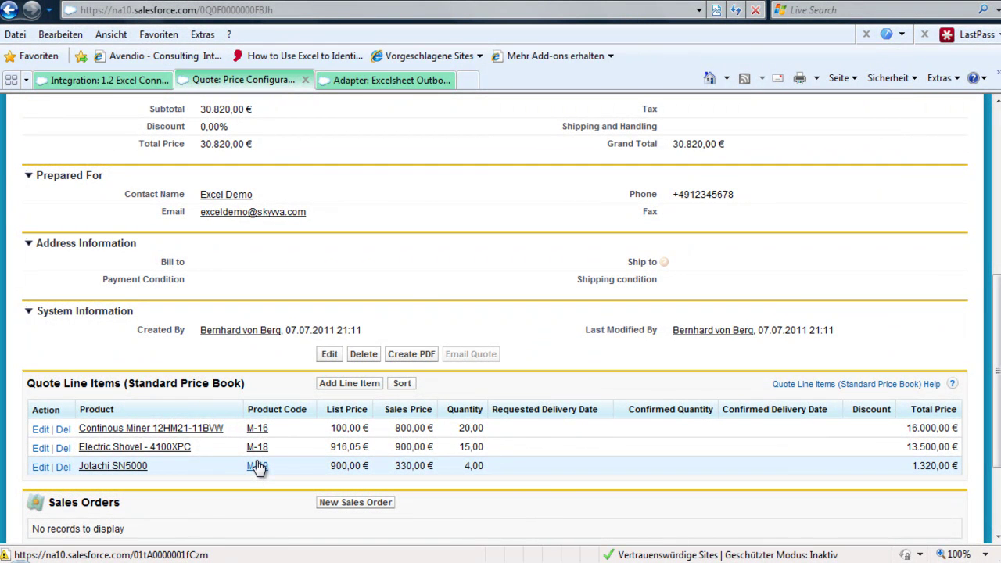
click(92, 80)
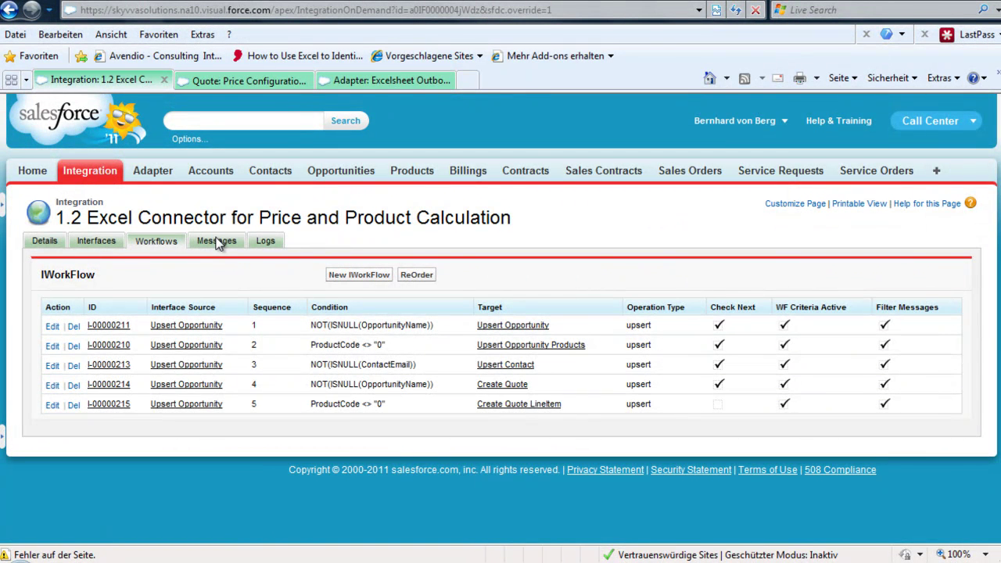
Step: Search the integration's Messages and review the four successful records, one outbound and three inbound
click(218, 242)
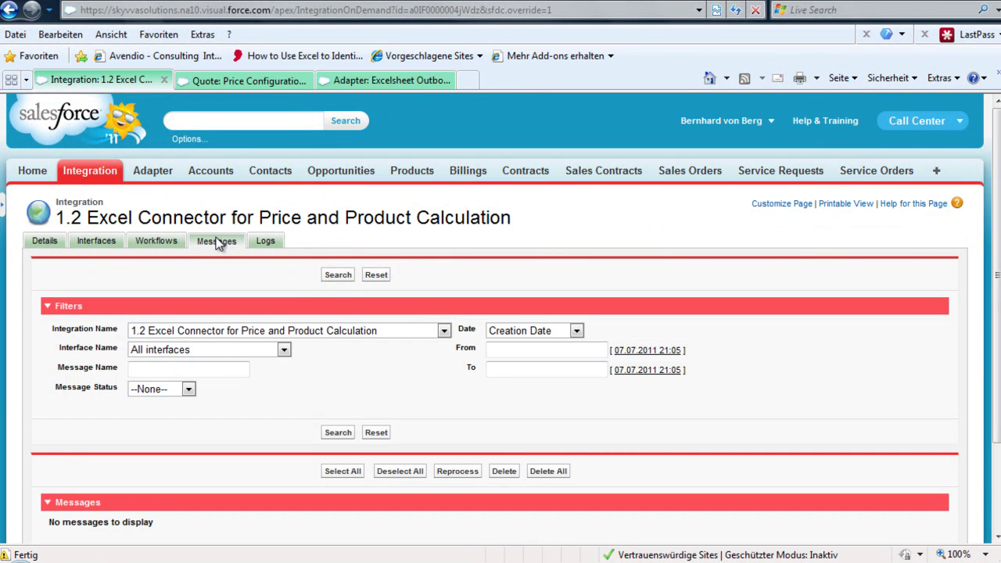
click(337, 277)
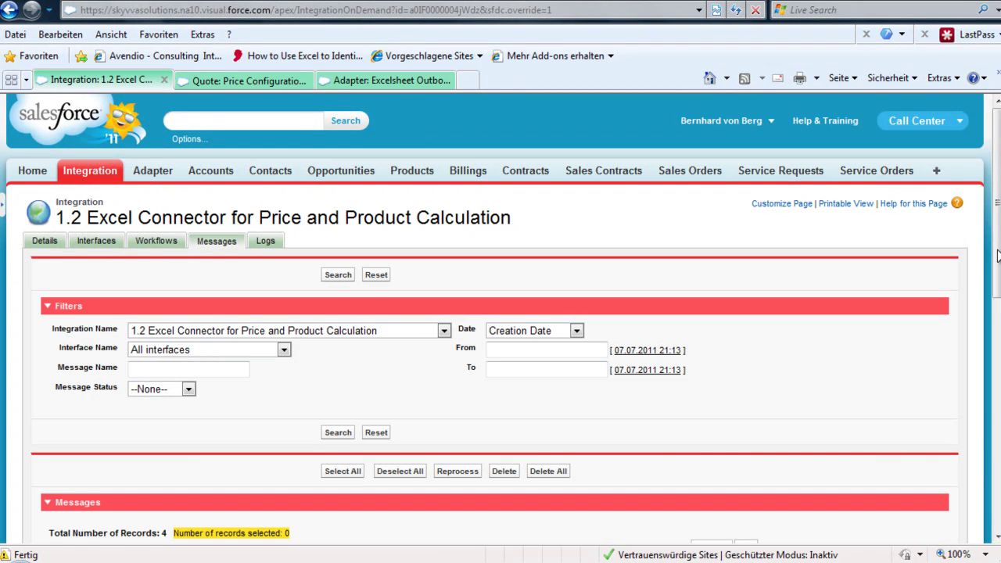
drag(998, 254, 990, 340)
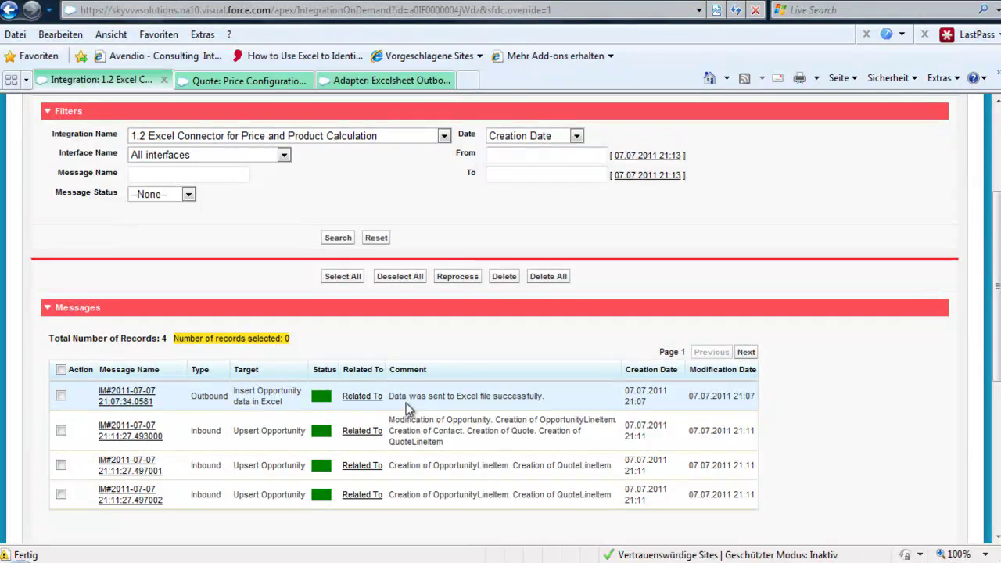
drag(388, 397, 560, 406)
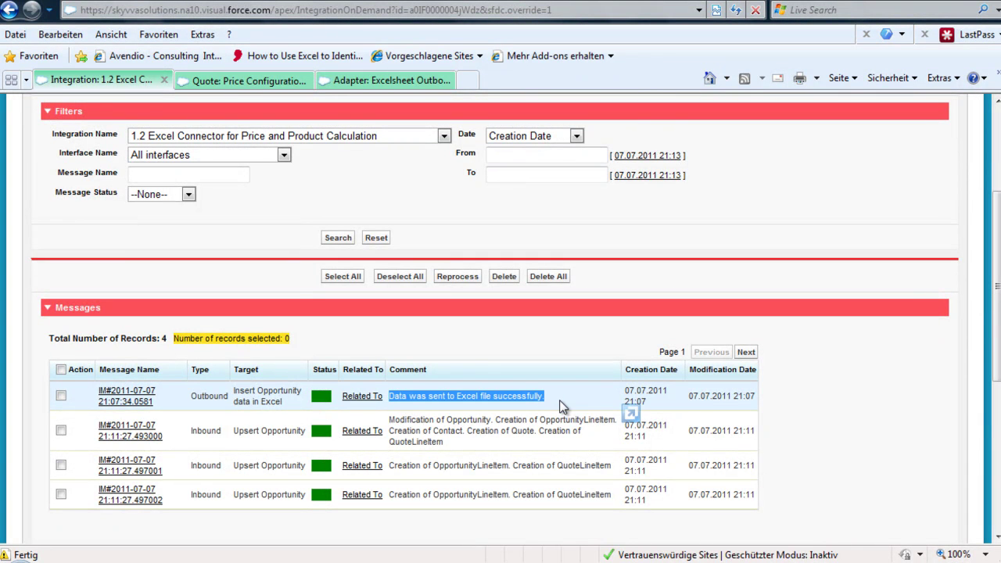
Step: Open the first message in a new tab, review its Data table, and return to the messages list
right_click(122, 402)
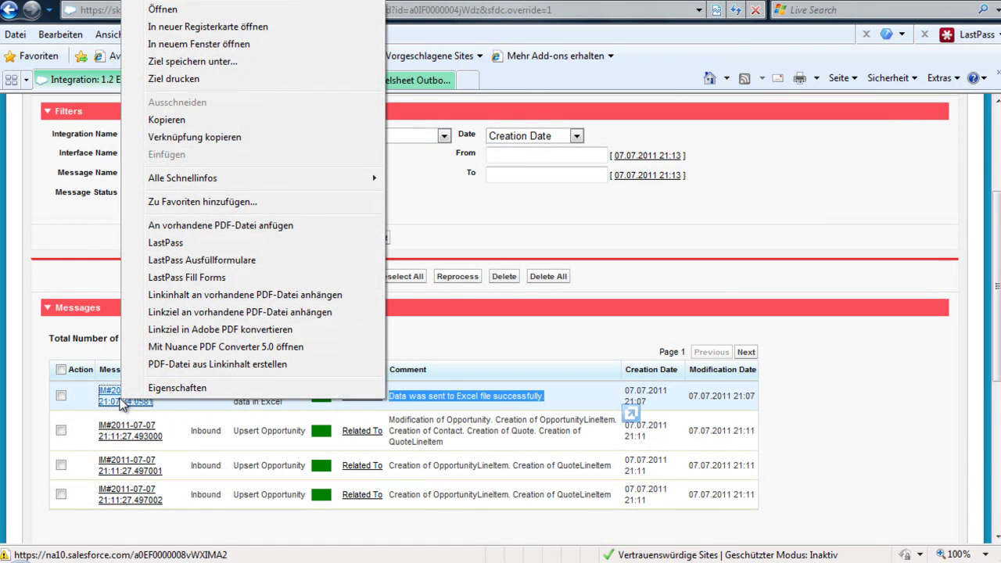
click(105, 400)
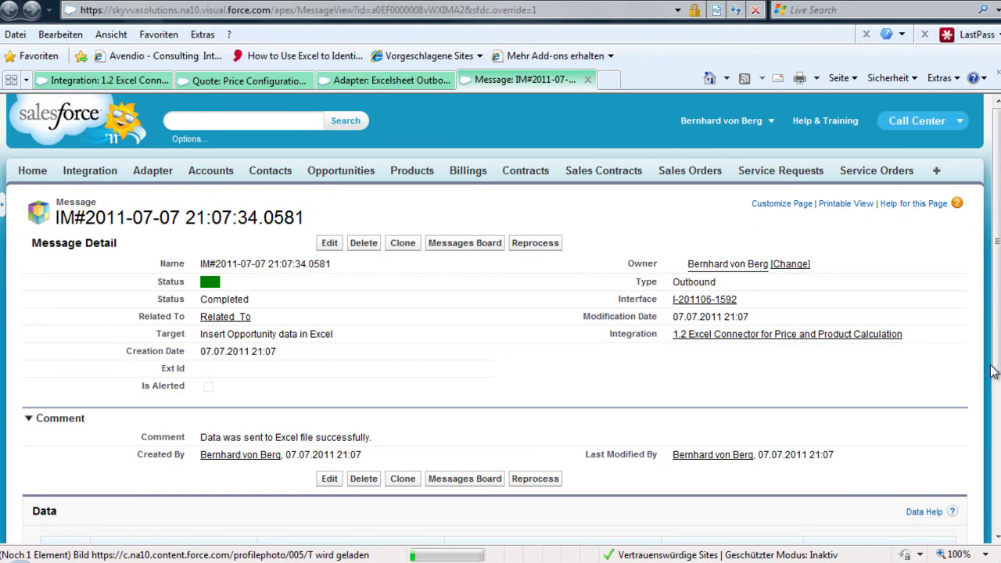
scroll(993, 372, down, 3)
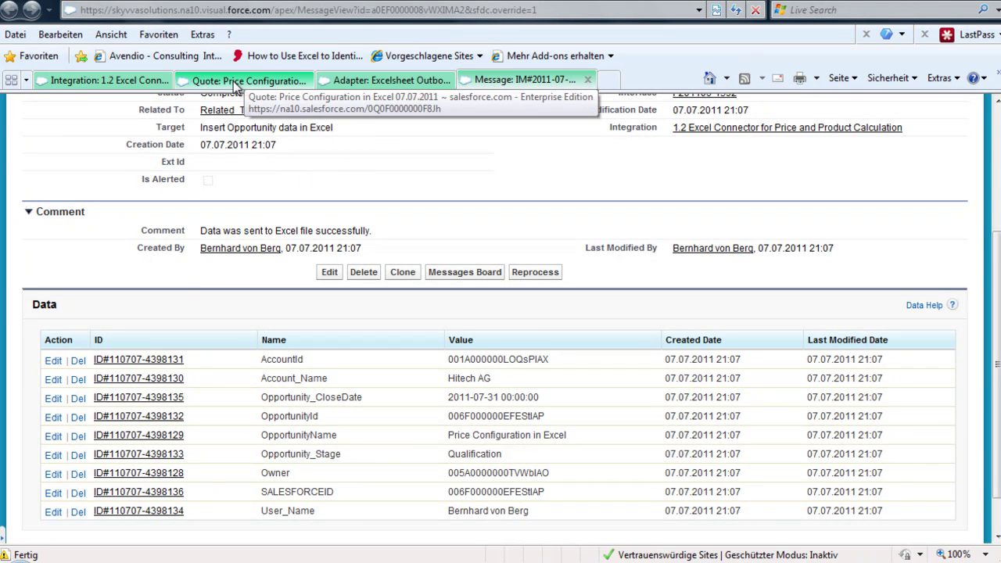
click(147, 79)
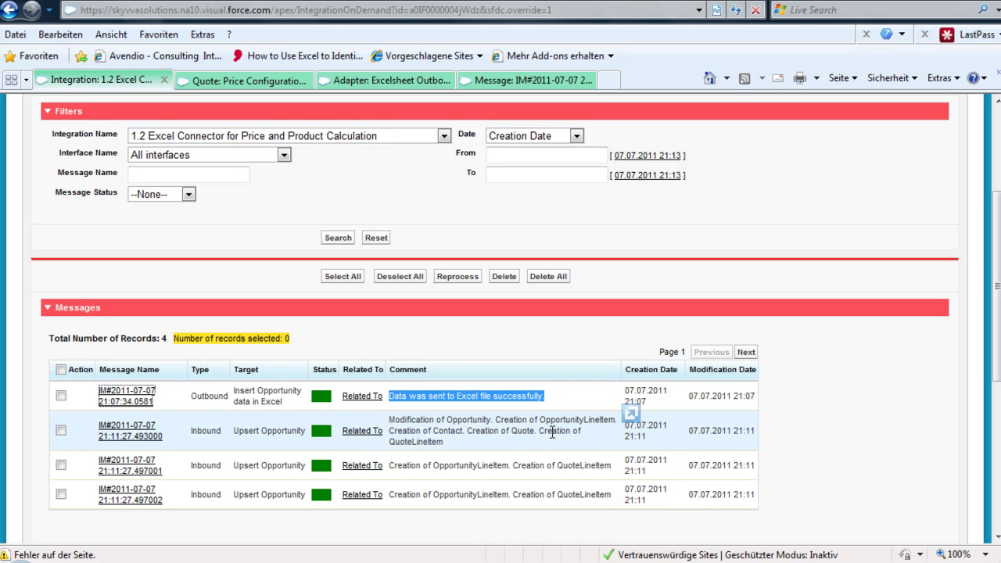
Step: Inspect the inbound upsert message's contact, product and price data, then check the third message's OpportunityLineItem creation
click(131, 438)
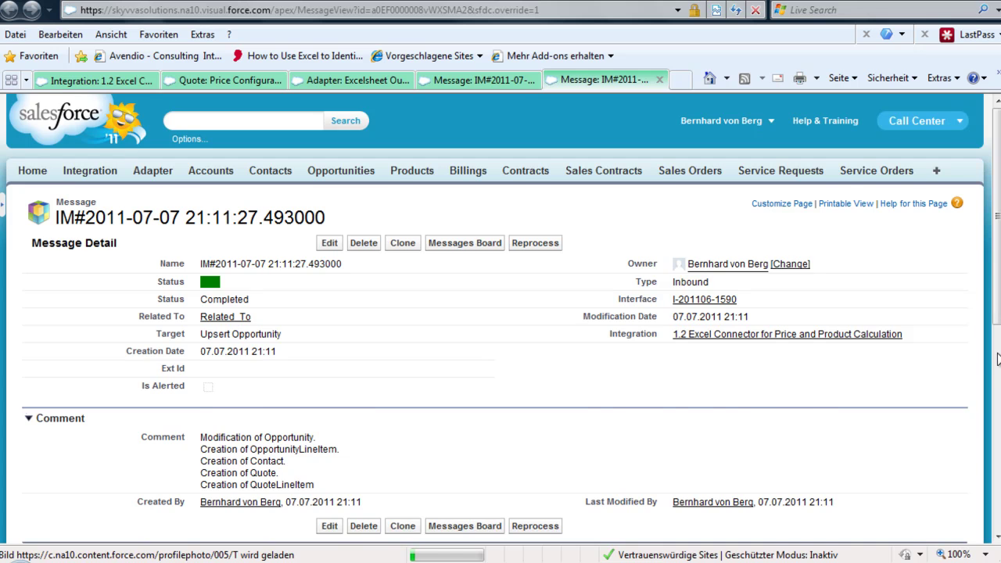
scroll(998, 358, down, 2)
drag(998, 359, 991, 497)
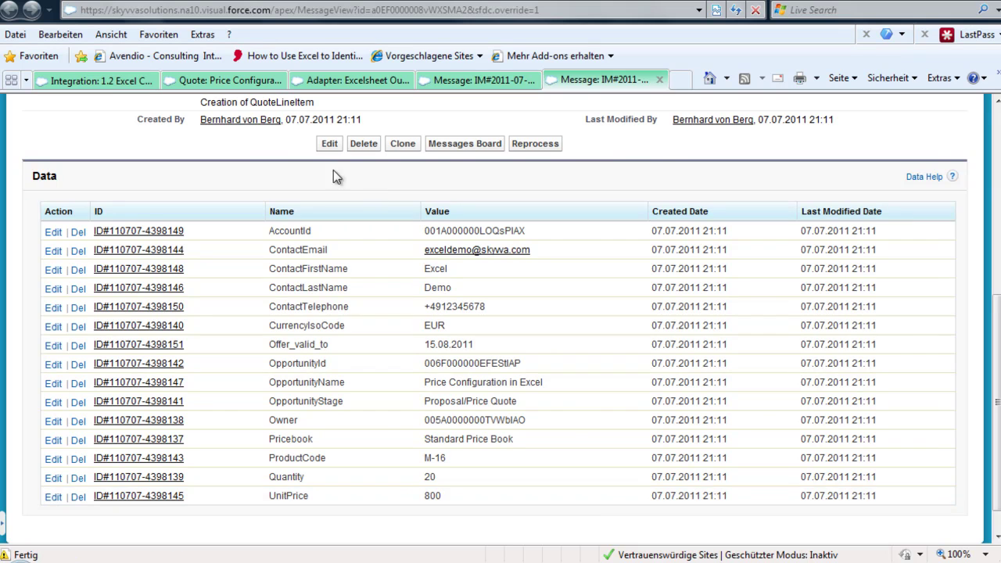
click(102, 83)
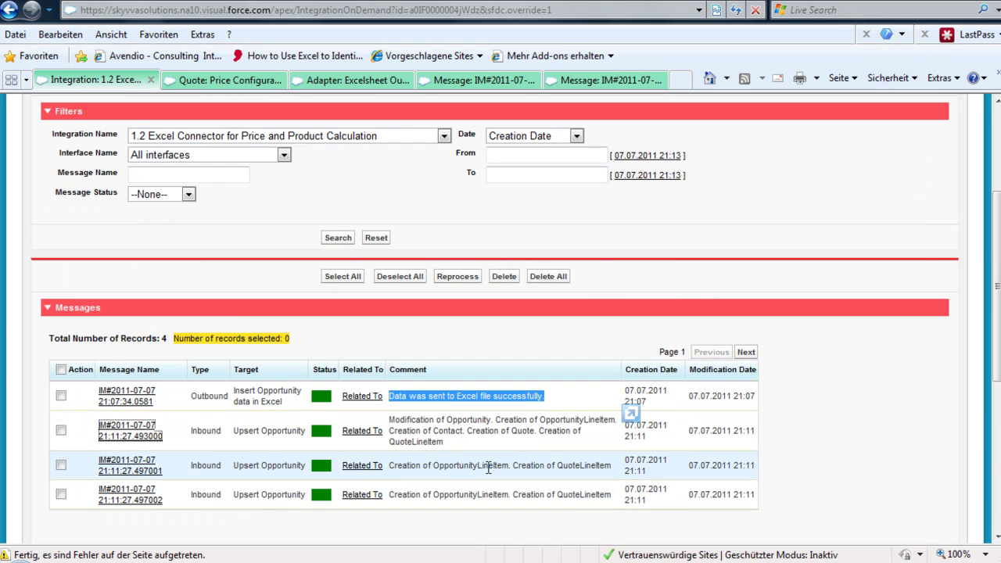
drag(389, 466, 509, 465)
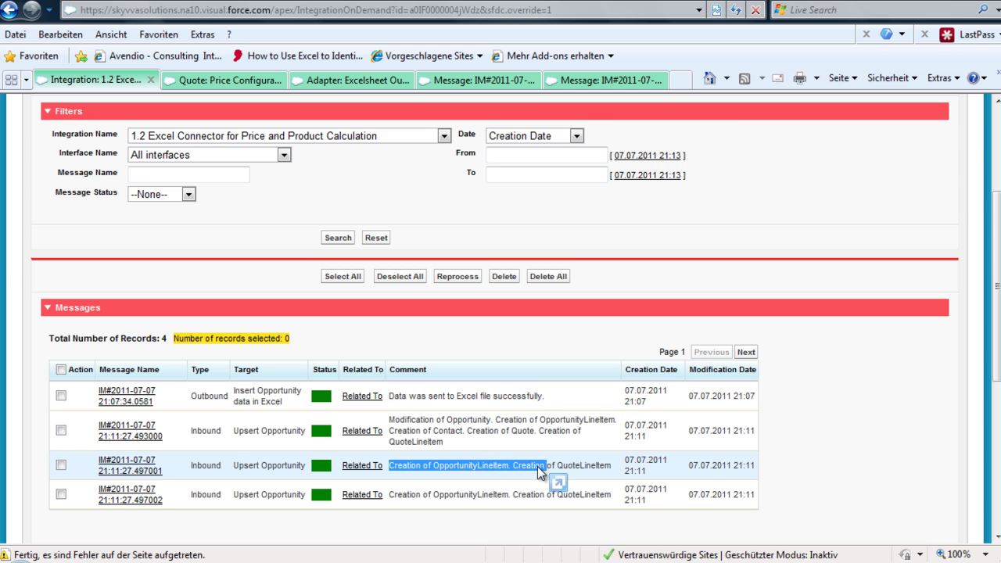
click(559, 483)
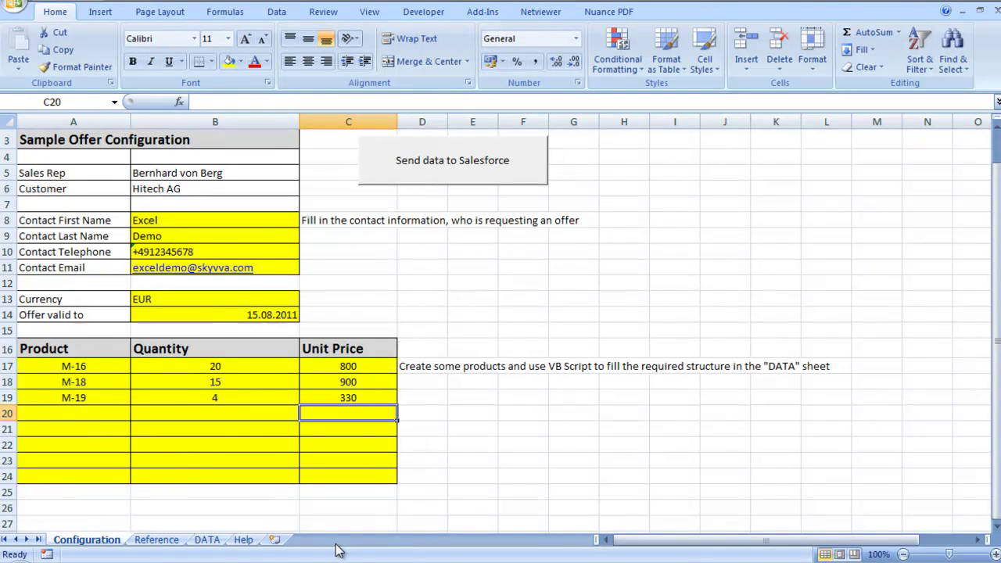
Step: In Excel's DATA sheet, select rows 3 and 4 holding the contact, product codes, quantities and prices
click(208, 540)
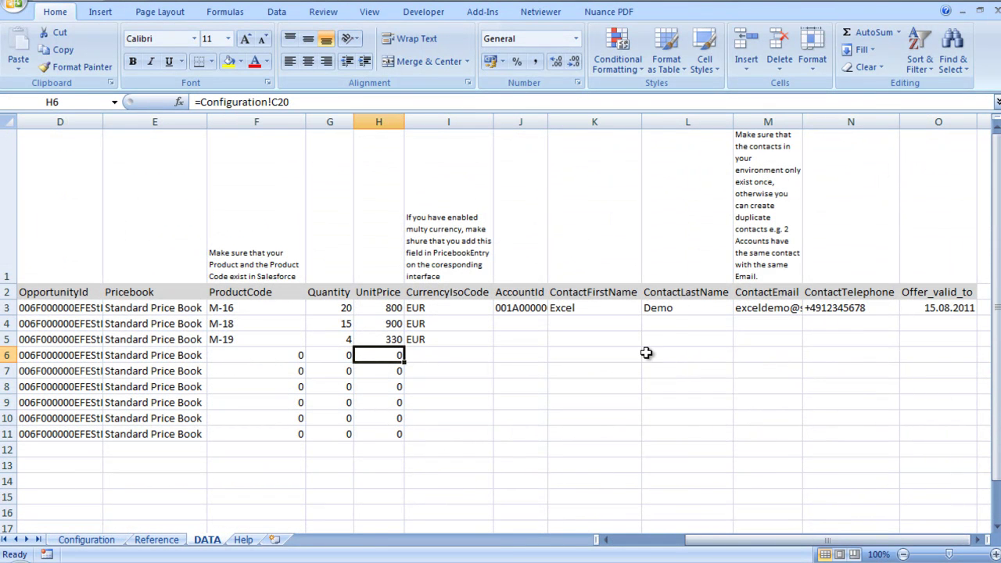
click(588, 311)
drag(588, 310, 134, 309)
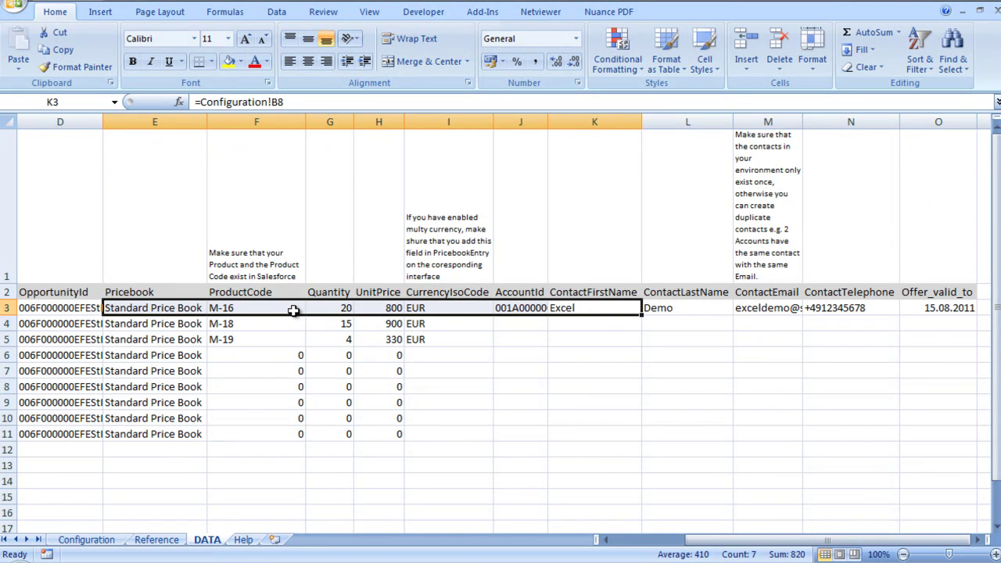
drag(395, 323, 197, 326)
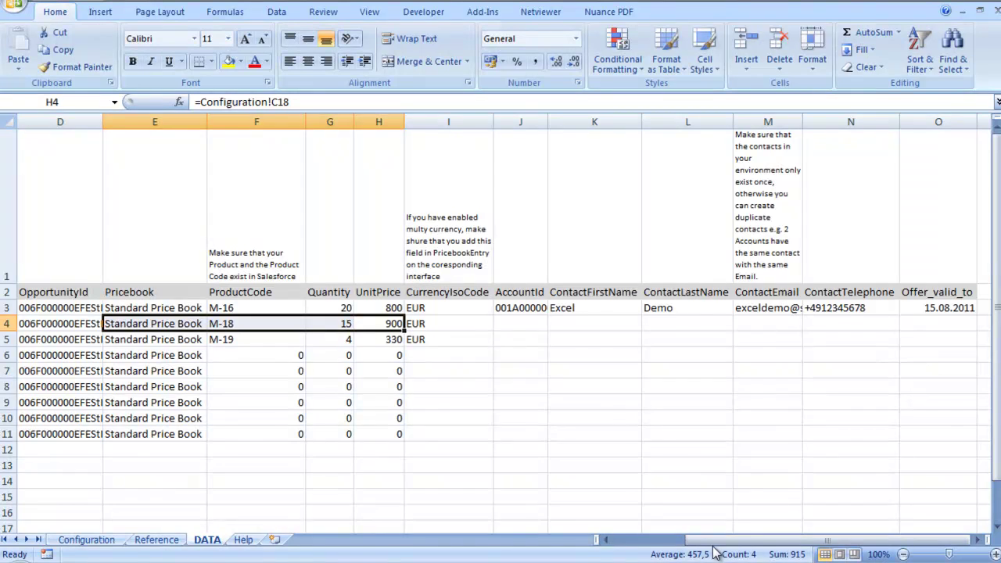
drag(713, 543, 644, 543)
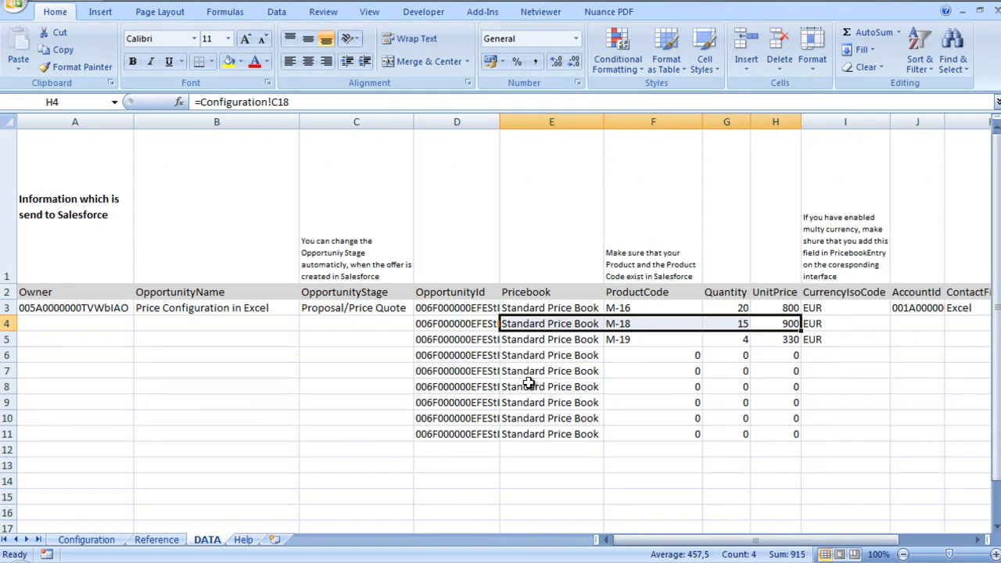
click(639, 358)
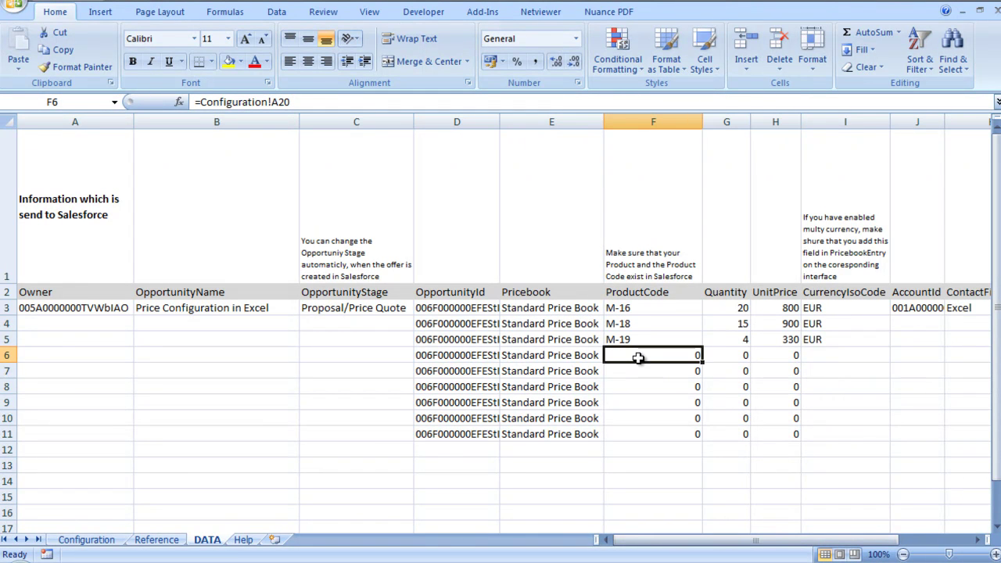